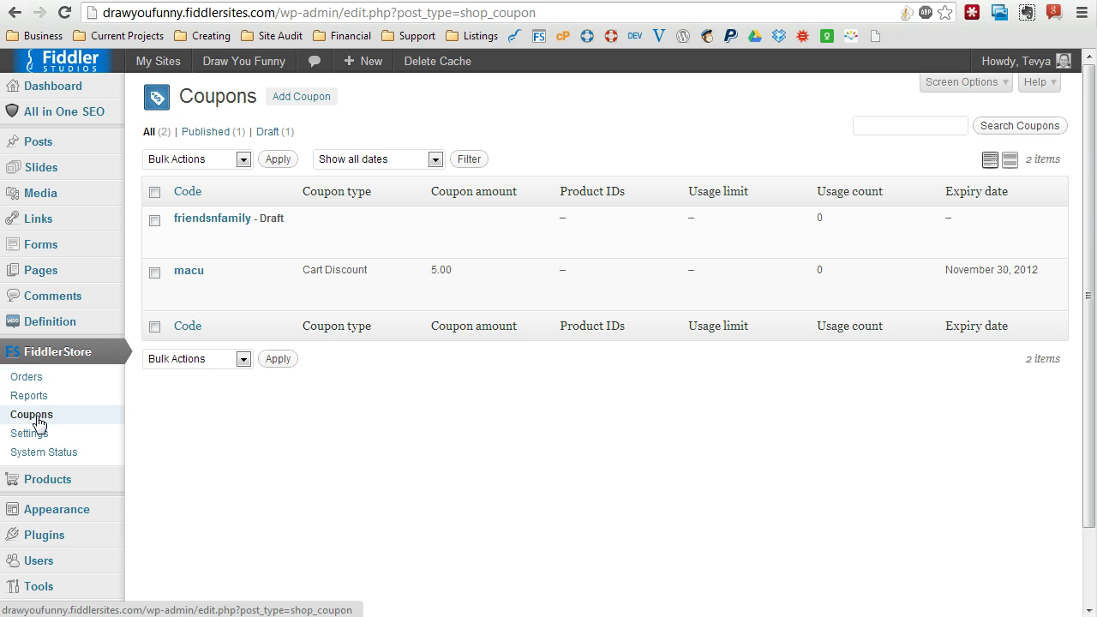
- Add a new coupon and enter "myfriends" as its coupon code
click(287, 111)
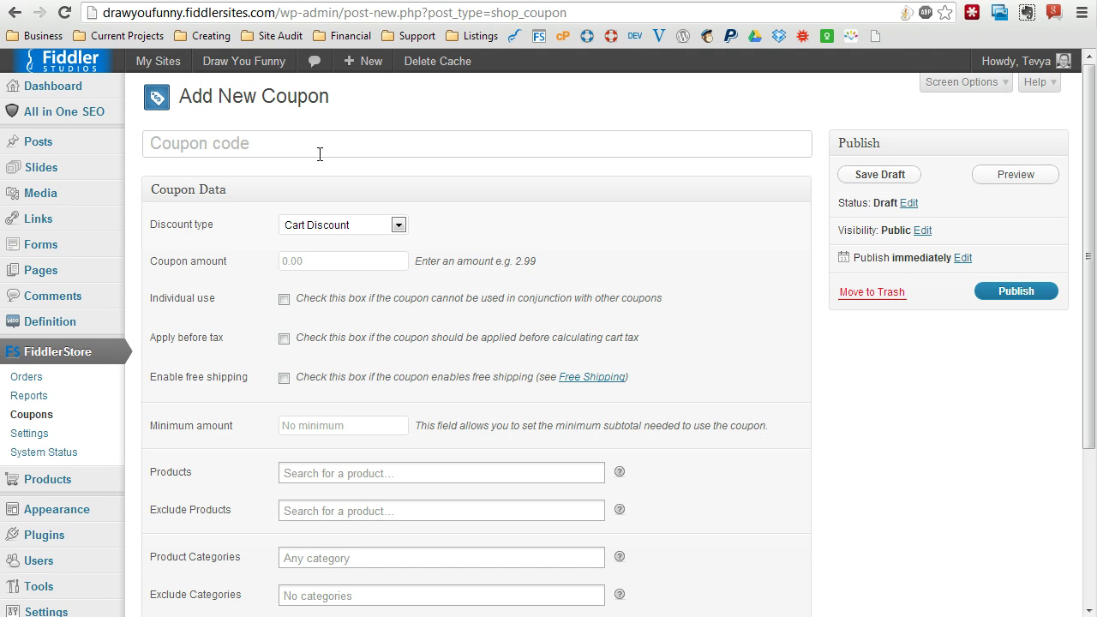
click(239, 147)
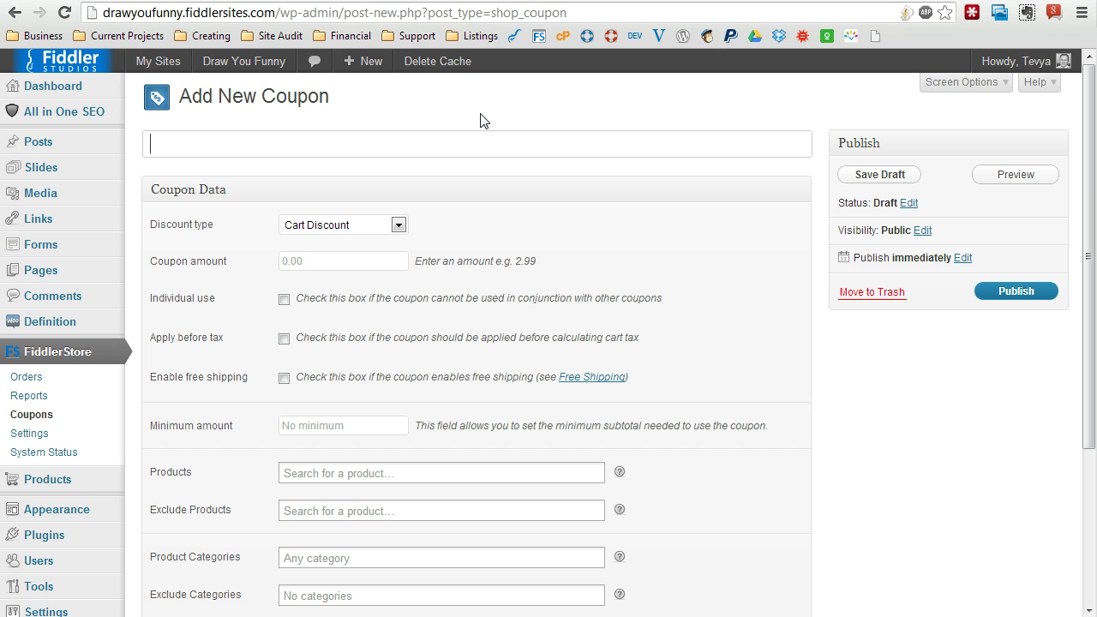
text(myfriends)
- Try the Cart Discount, Cart % Discount, Product Discount and Product % Discount types for the coupon
click(385, 227)
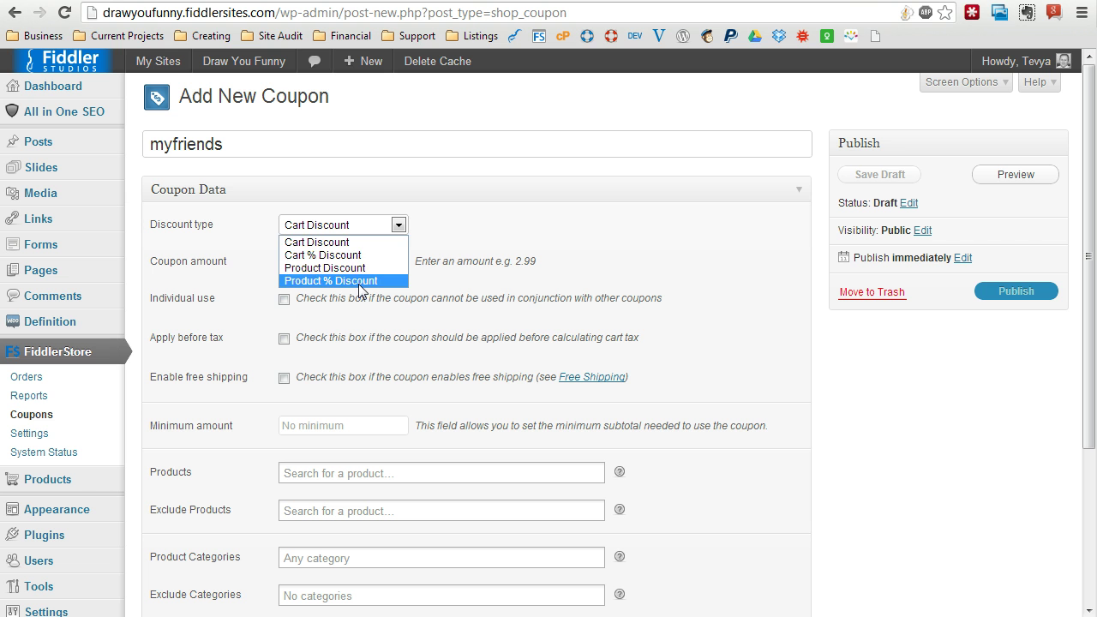
click(314, 246)
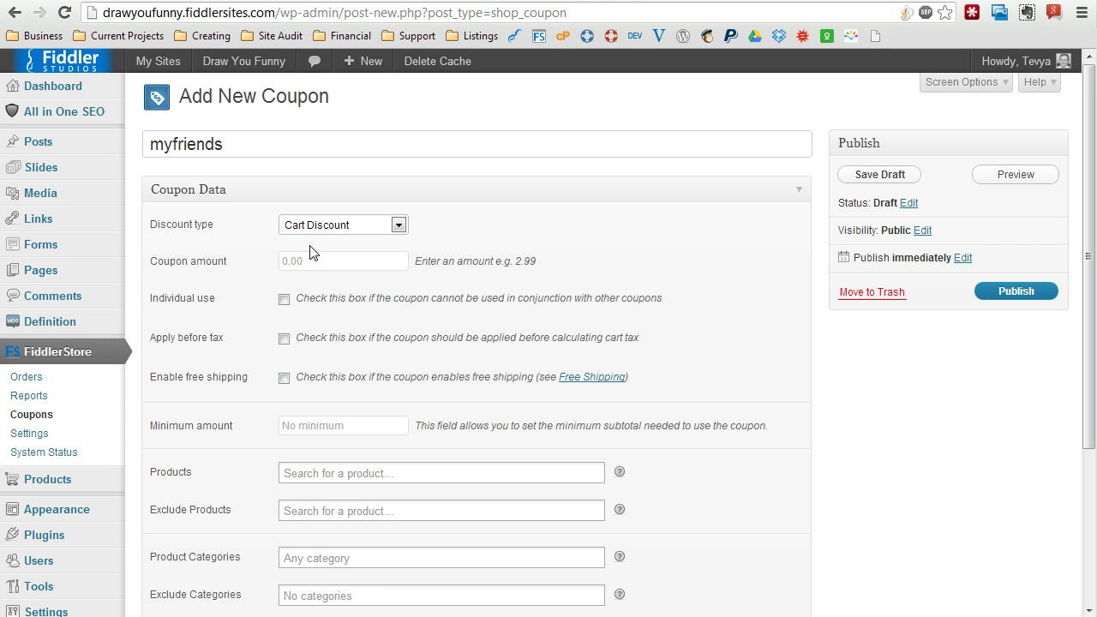
click(336, 259)
click(361, 225)
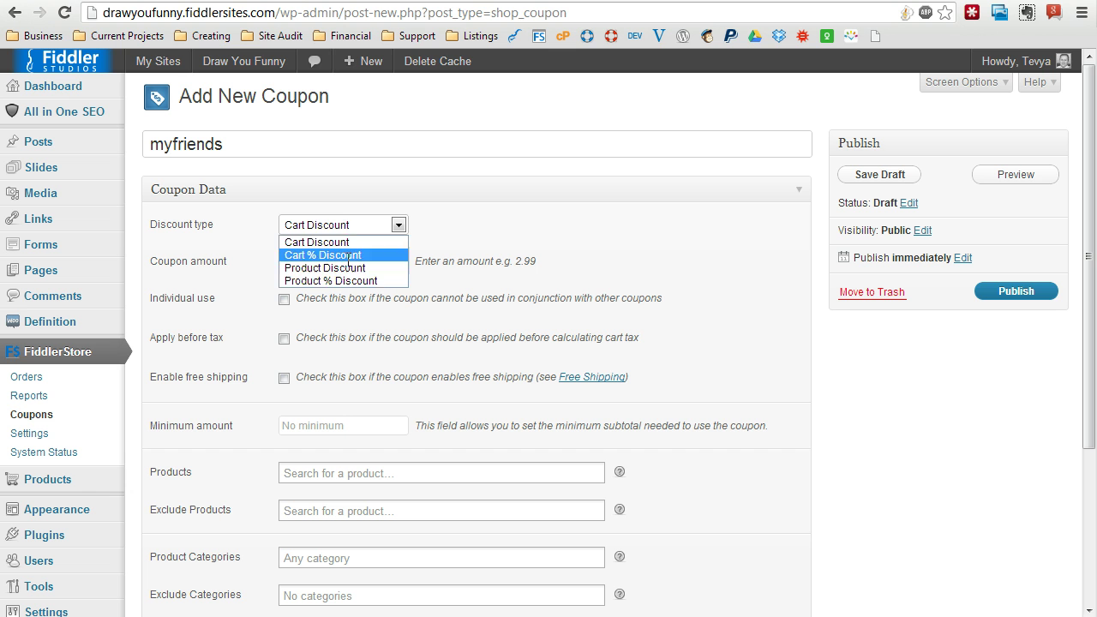
click(348, 254)
click(348, 260)
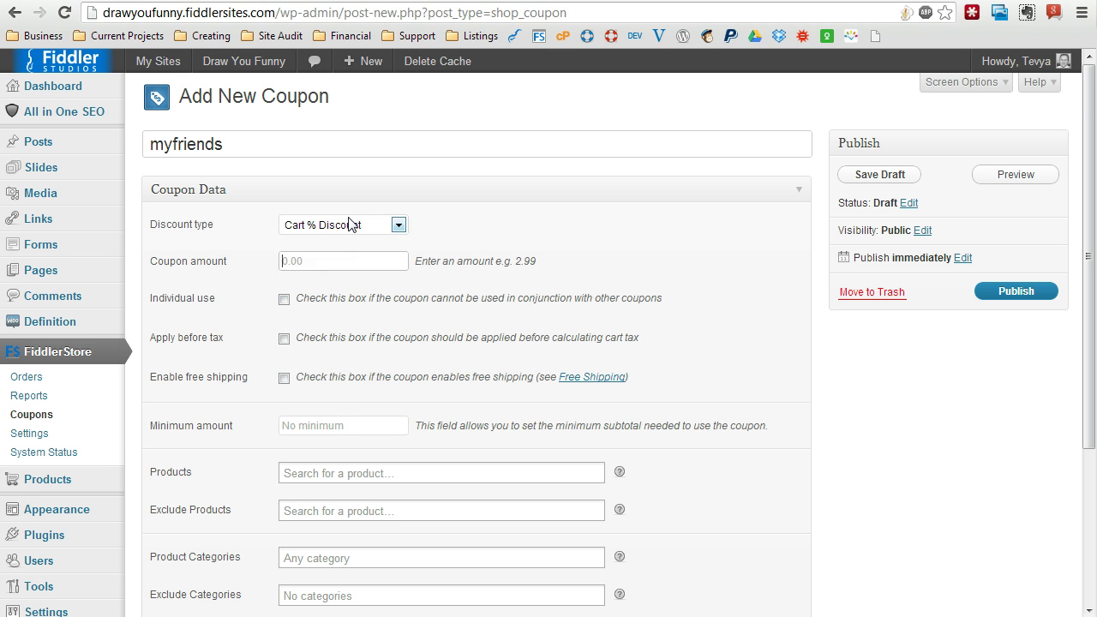
click(351, 225)
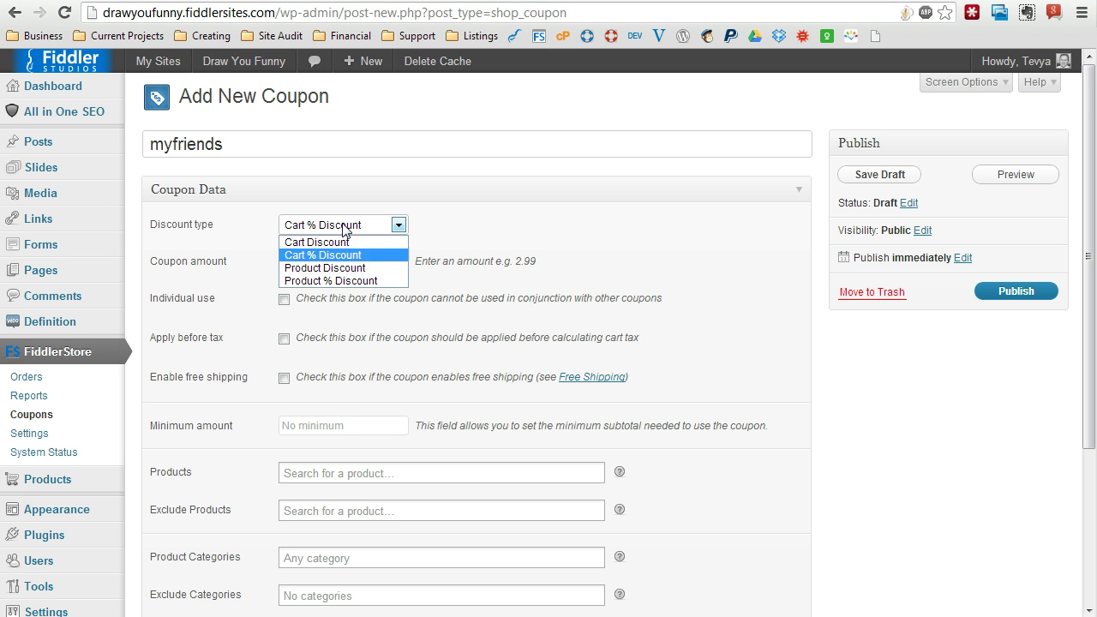
click(331, 273)
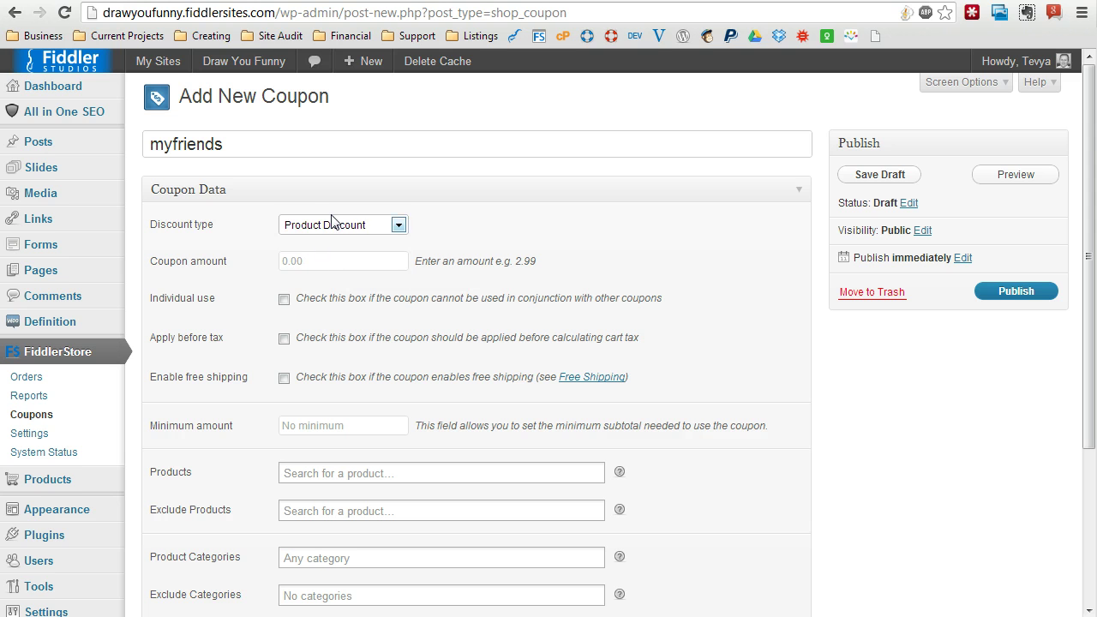
click(335, 226)
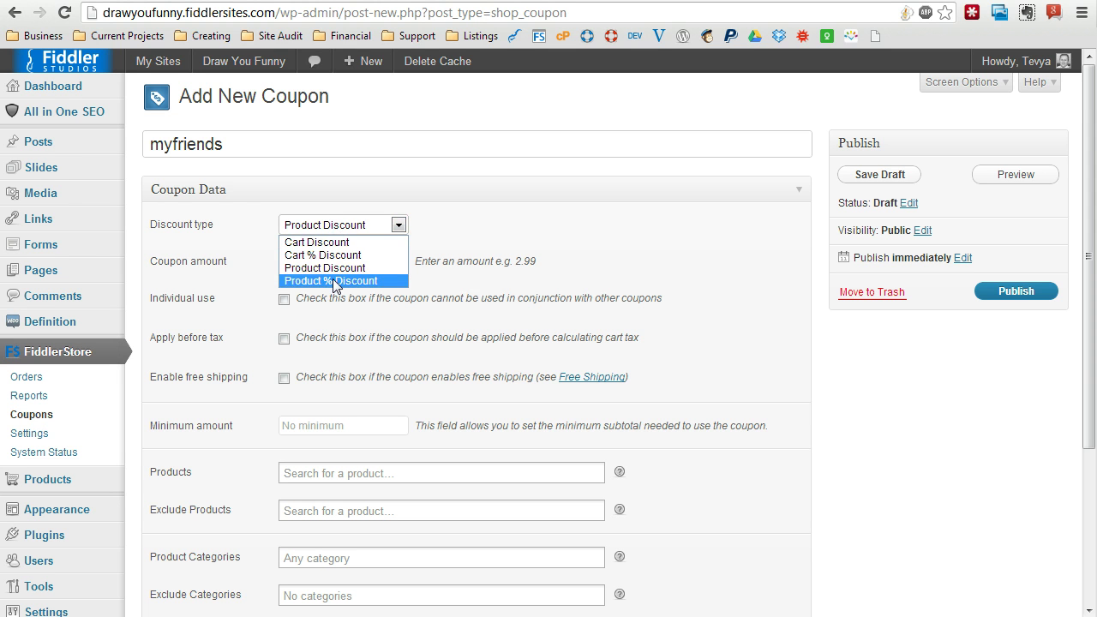
click(333, 279)
- Set the discount type to Cart Discount and the coupon amount to 5.00
click(338, 224)
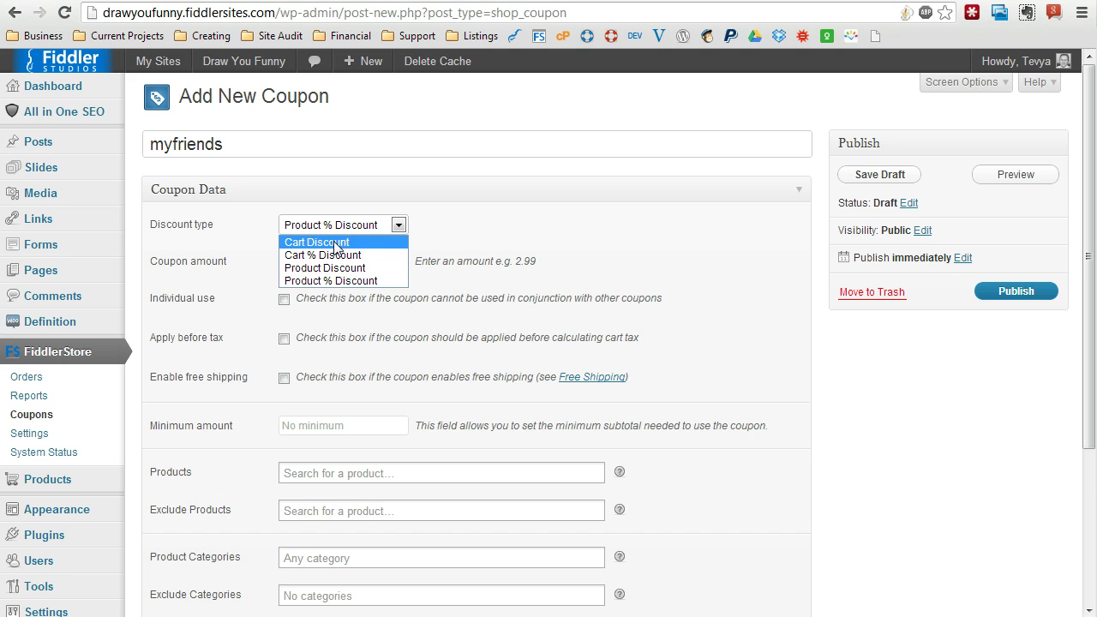
click(333, 242)
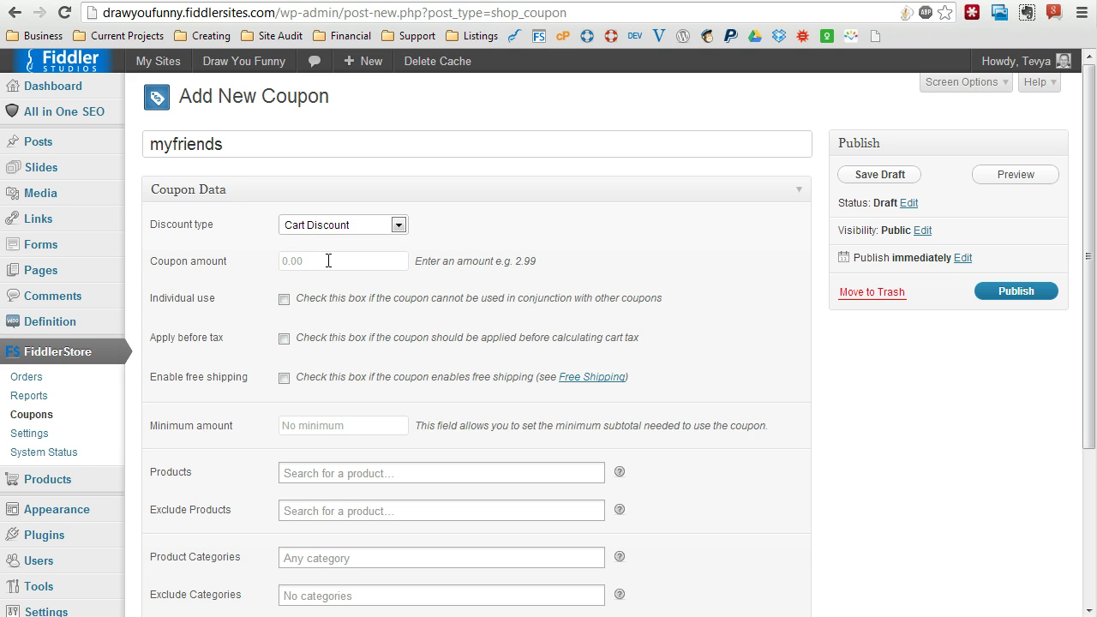
click(328, 260)
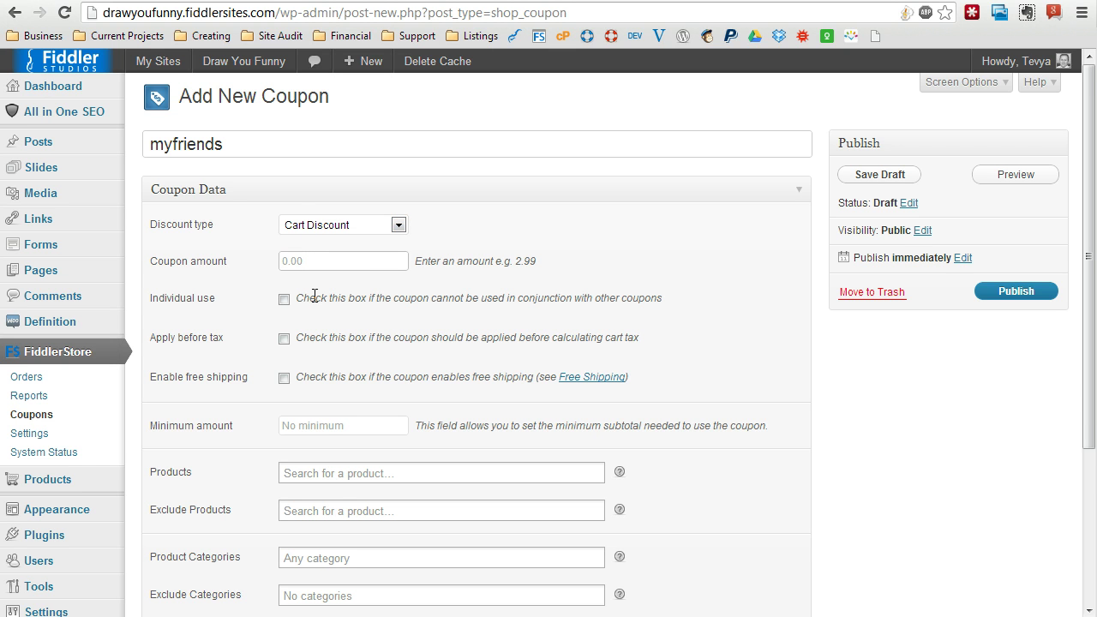
text(5.)
- Set the discount type to Cart % Discount and the coupon amount to 15
click(371, 226)
click(351, 251)
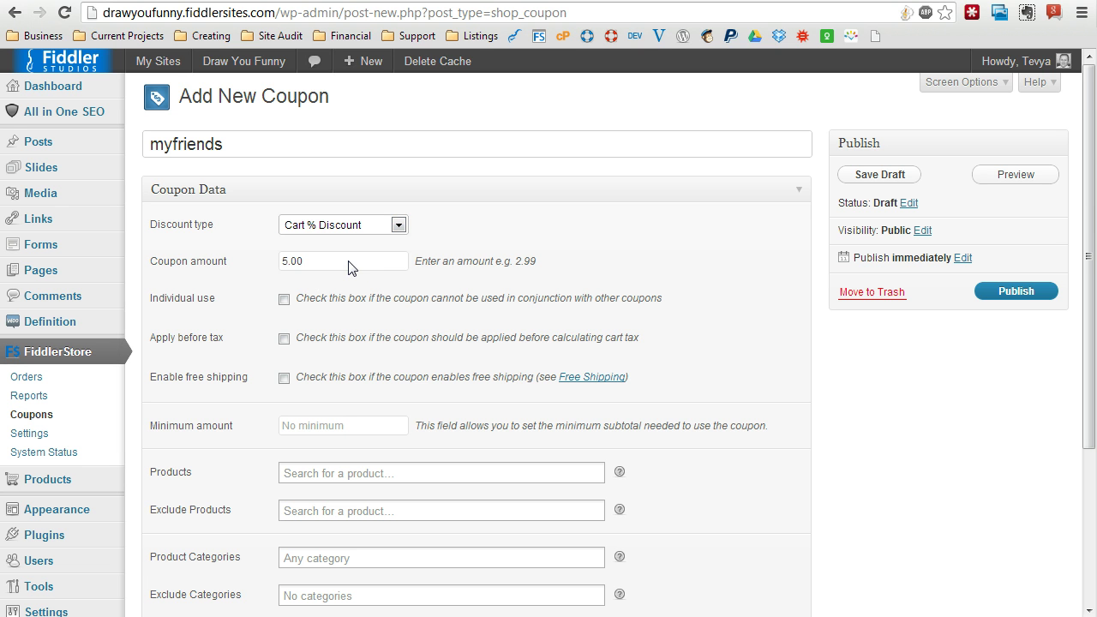
drag(349, 269, 249, 255)
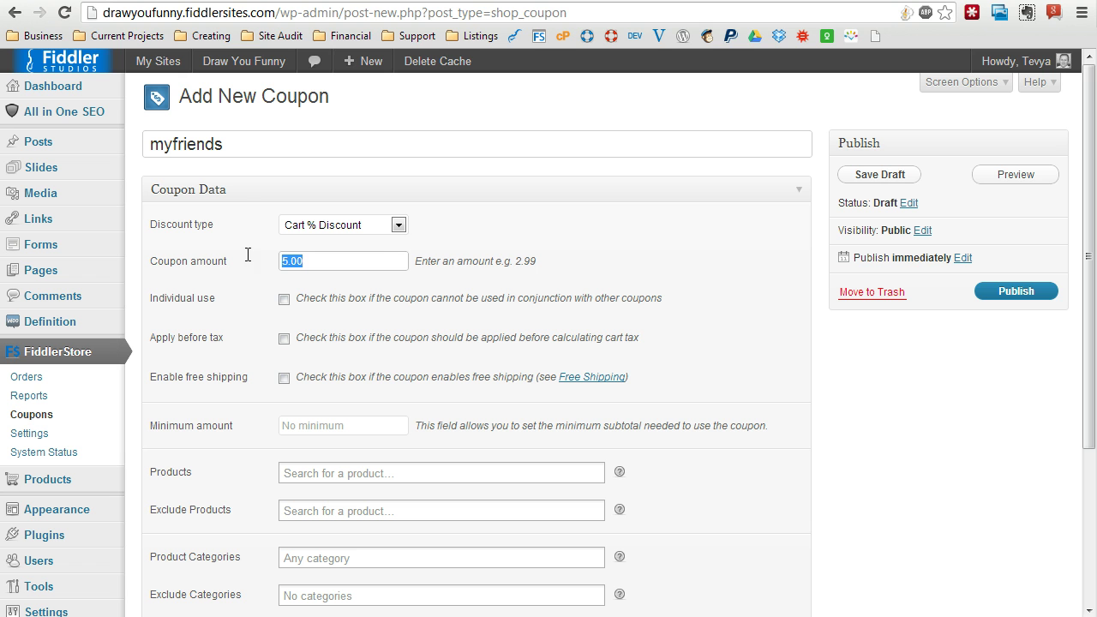
click(385, 265)
drag(328, 264, 221, 259)
text(15)
- Enable the individual use restriction so the coupon cannot be combined with other coupons
scroll(257, 283, down, 2)
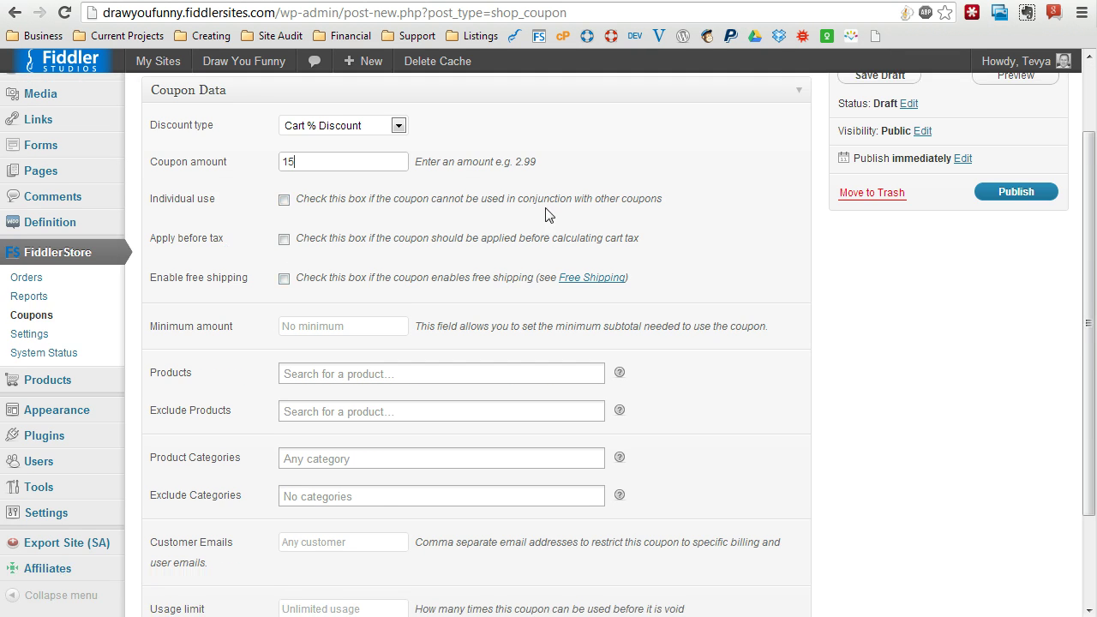
scroll(291, 291, up, 2)
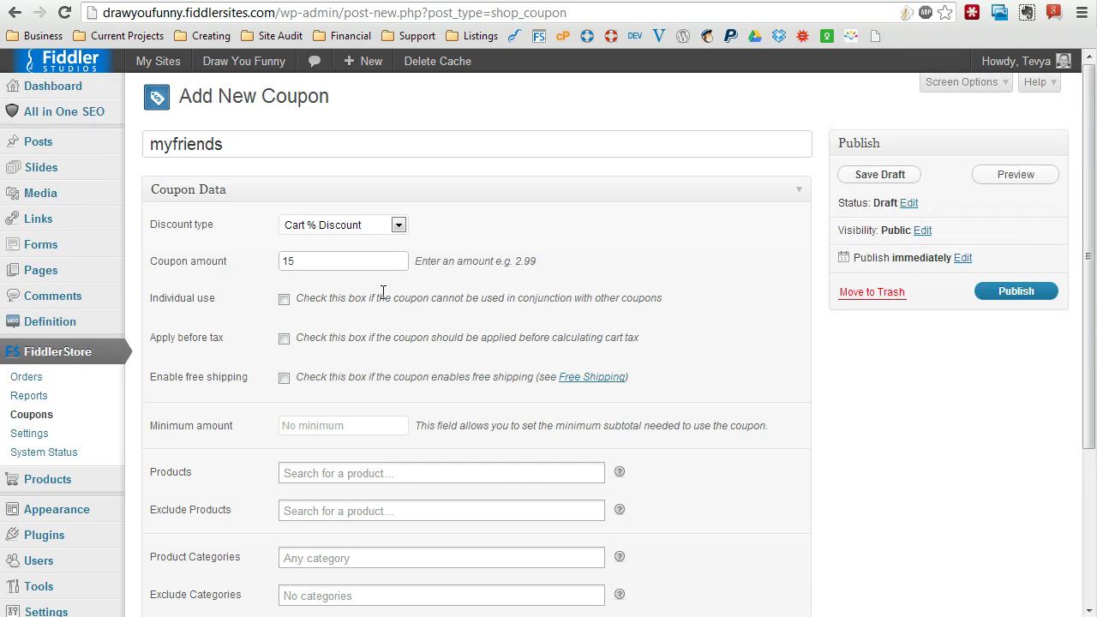
click(285, 301)
- Search the coupon's allowed products for "caricature" and "custom caricature"
scroll(306, 315, down, 1)
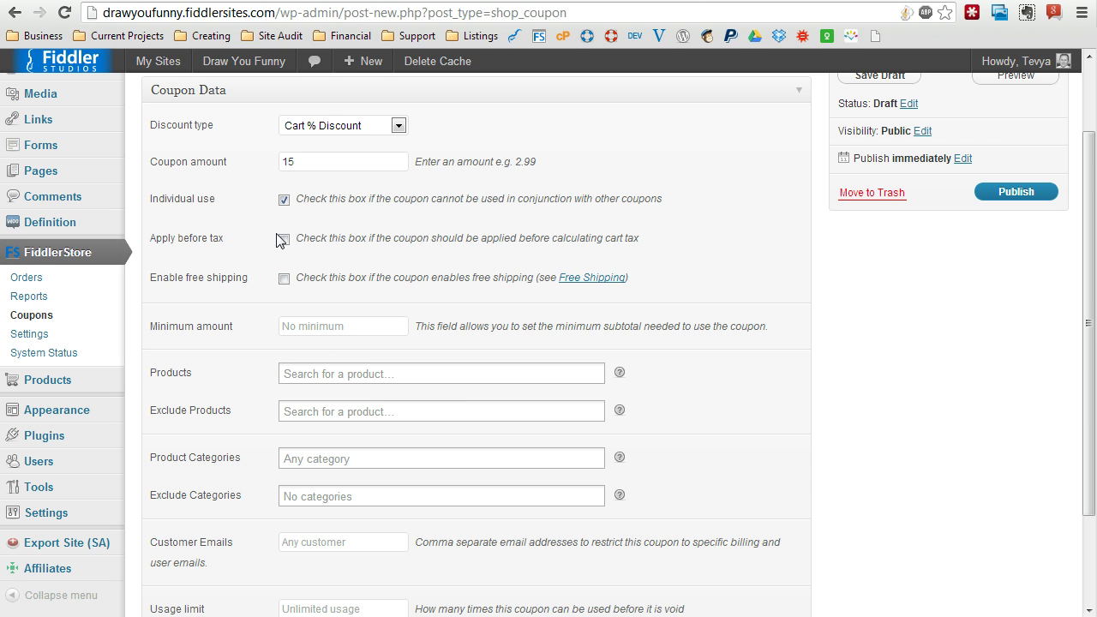
click(320, 324)
click(423, 376)
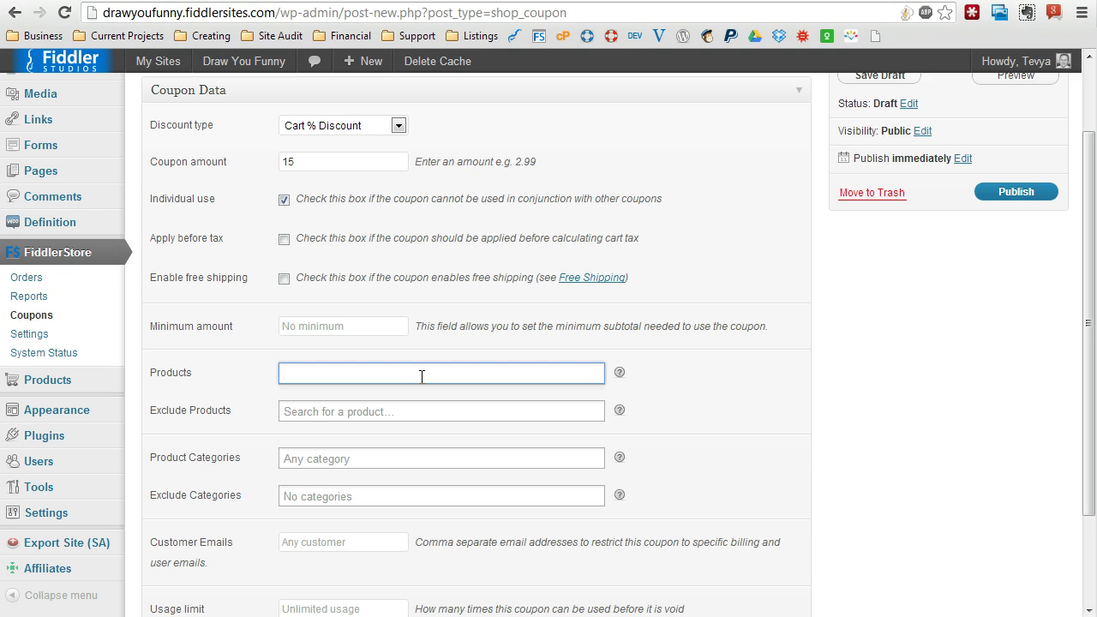
text(carica)
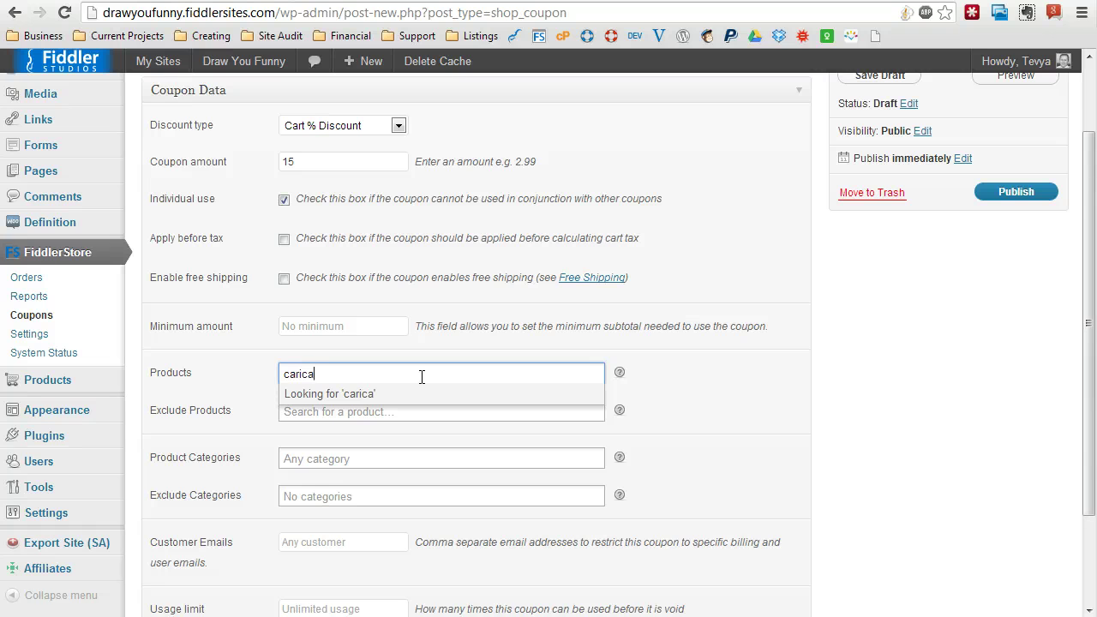
text(ture)
key(BackSpace)
key(BackSpace)
key(BackSpace)
key(BackSpace)
key(BackSpace)
key(BackSpace)
key(BackSpace)
key(BackSpace)
key(BackSpace)
text(custom caricature)
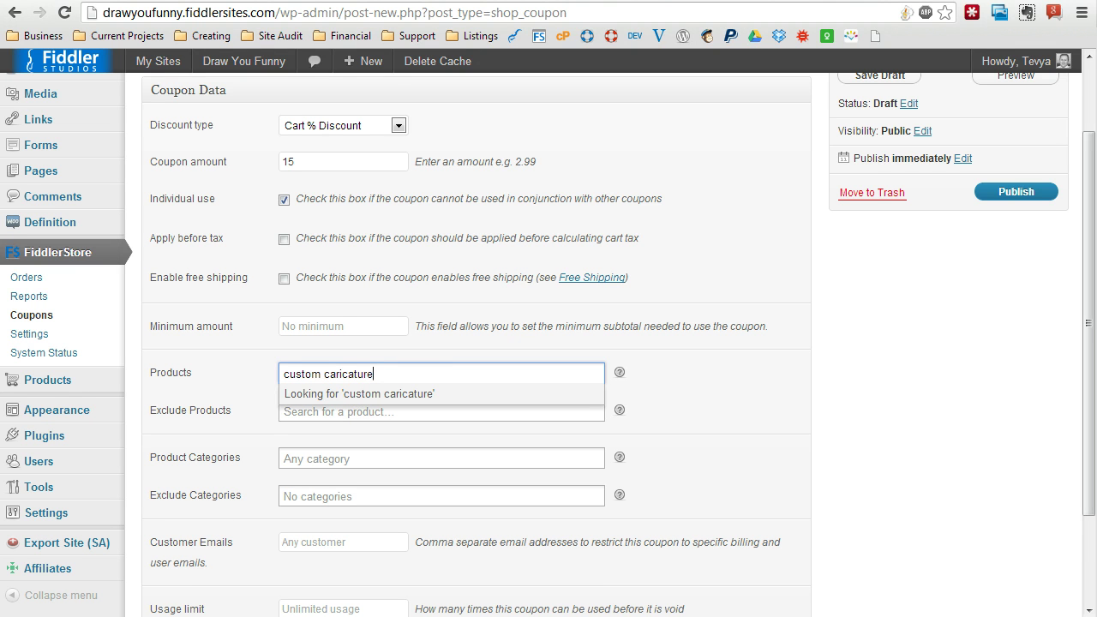
key(Escape)
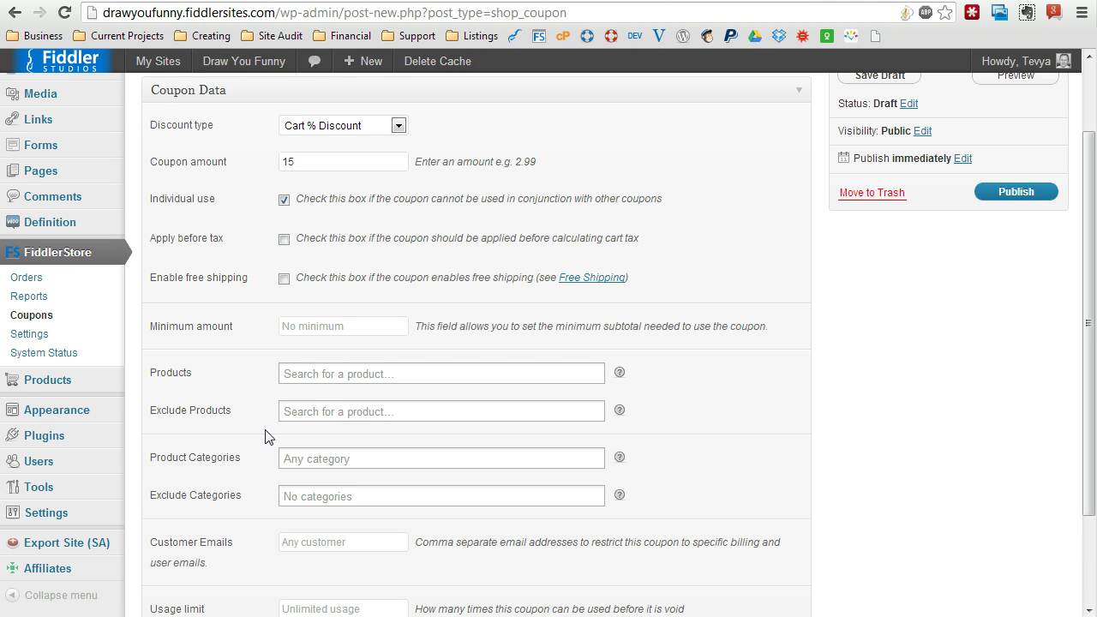
- Add Custom Caricature variations #128 and #135 to the coupon's allowed products, and remove both again
click(331, 383)
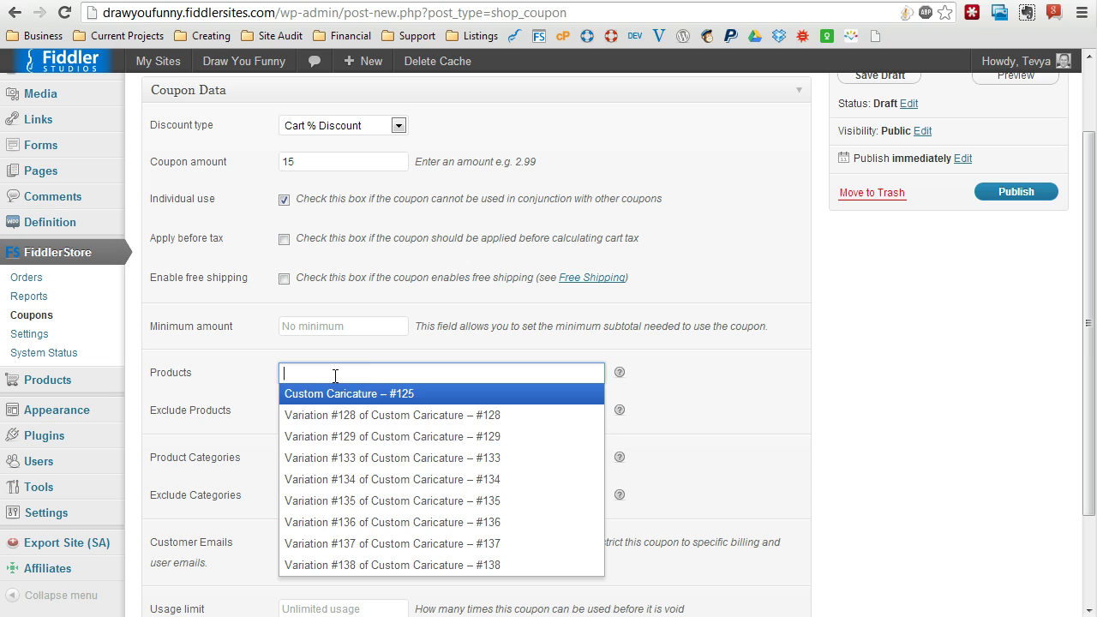
click(400, 419)
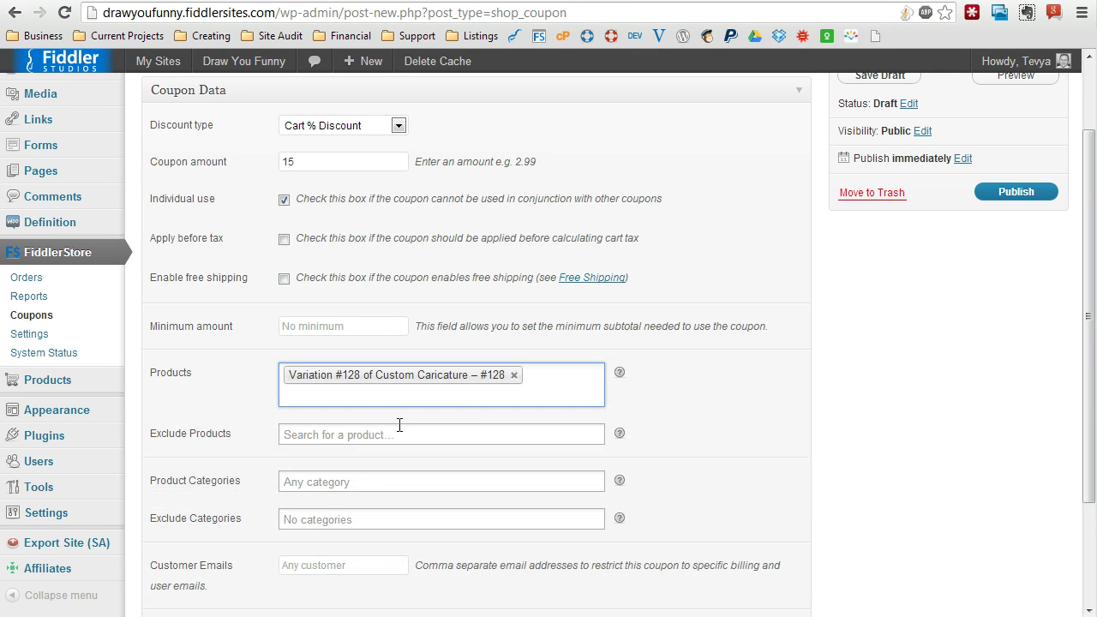
click(489, 396)
click(456, 503)
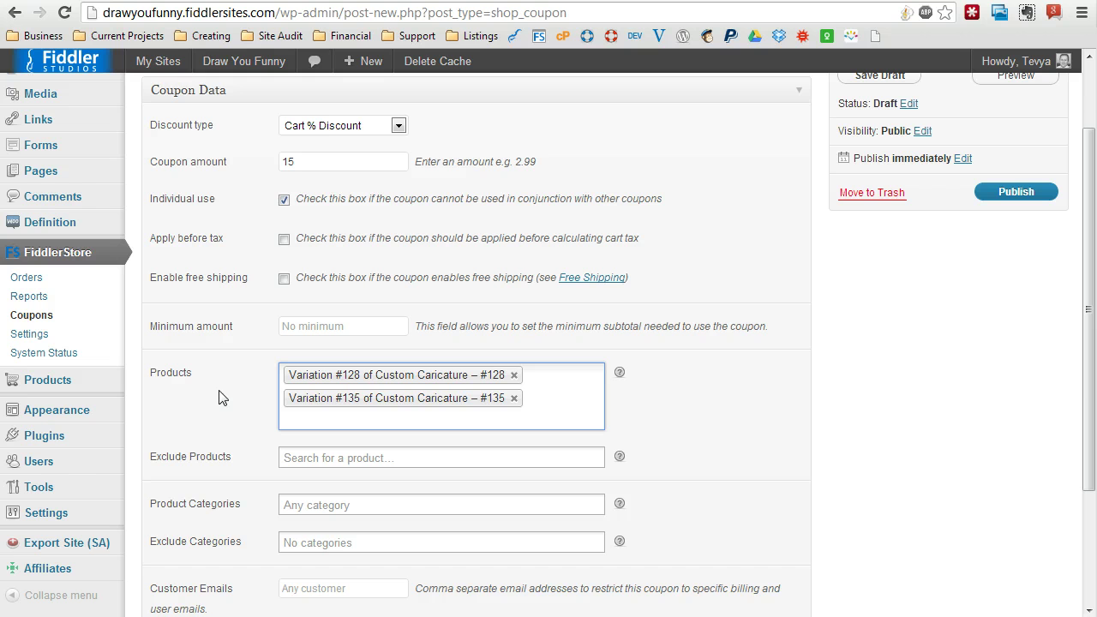
click(515, 399)
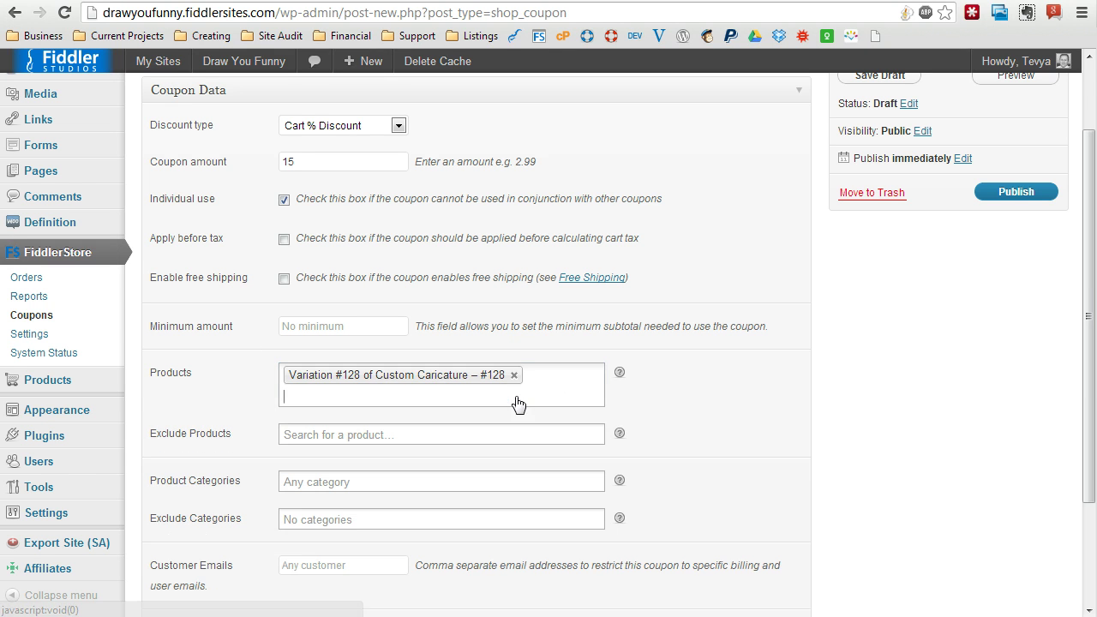
click(514, 375)
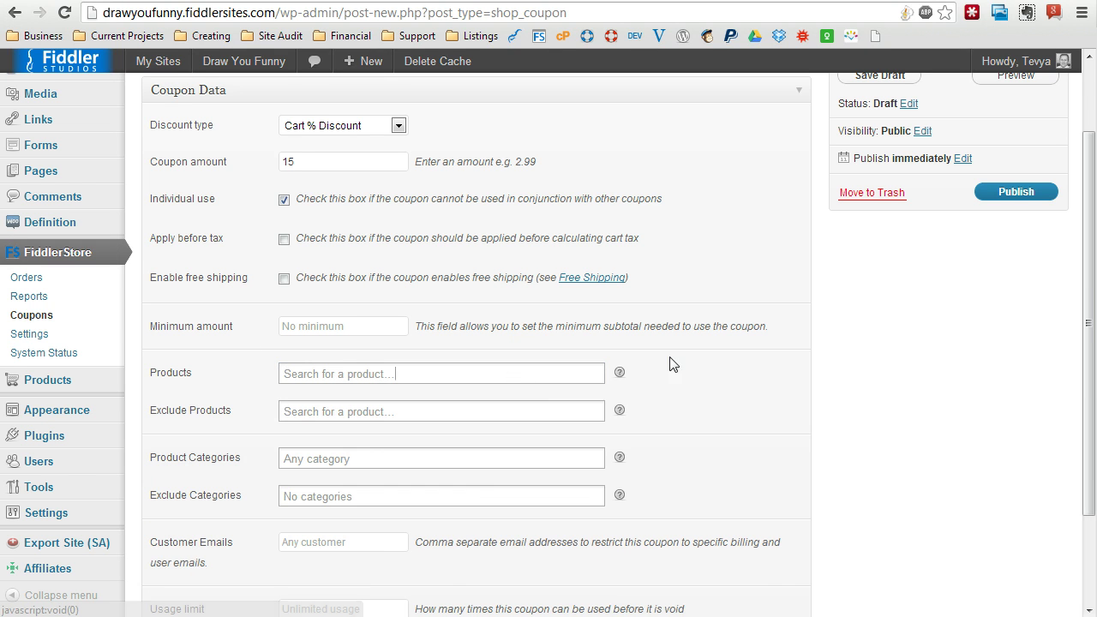
- Add Custom Caricature variations #128 and #137 to the coupon's excluded products, and remove both again
click(334, 413)
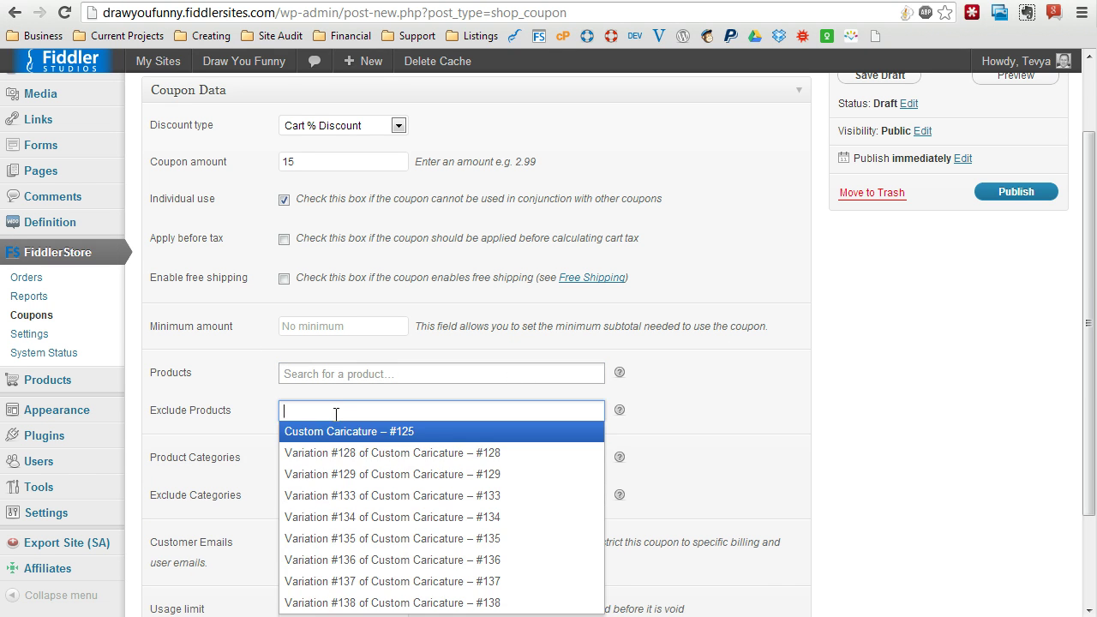
click(441, 455)
click(478, 441)
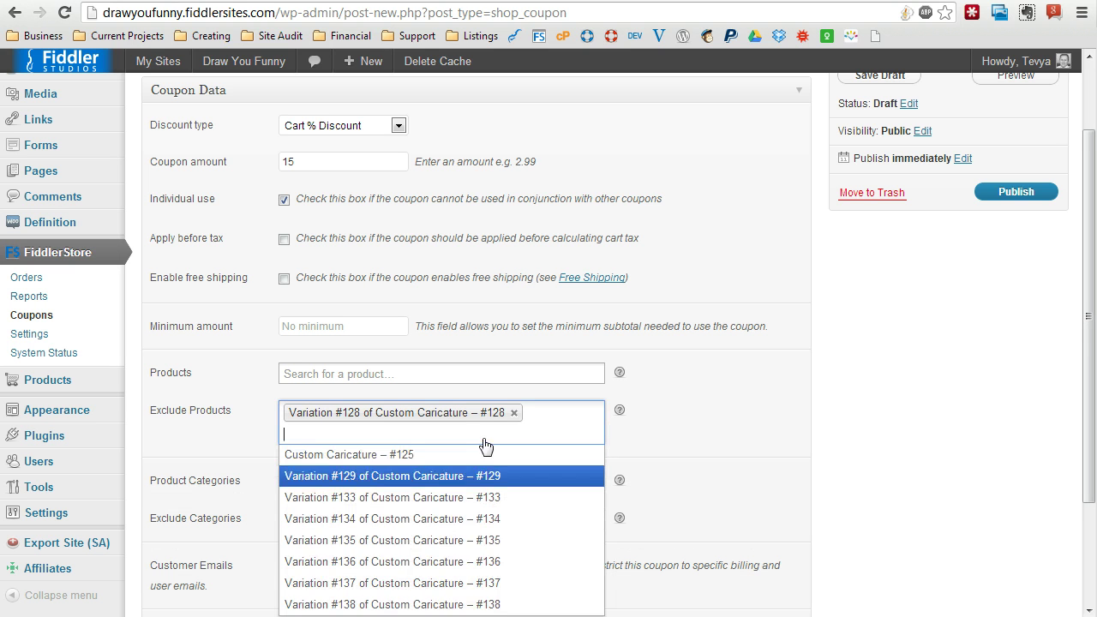
click(455, 585)
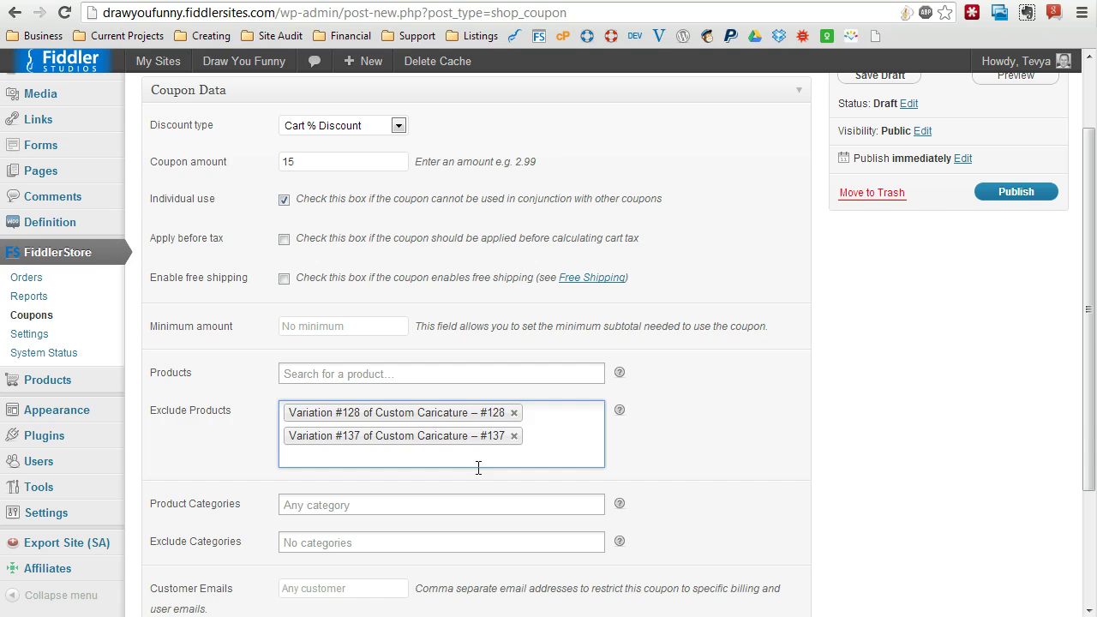
click(514, 415)
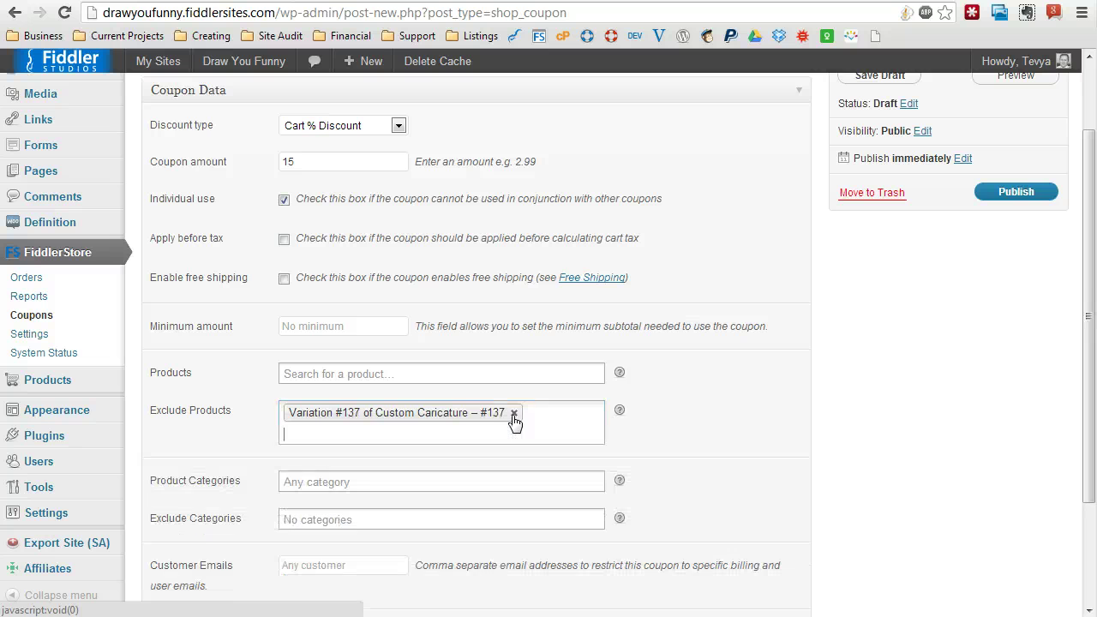
click(514, 413)
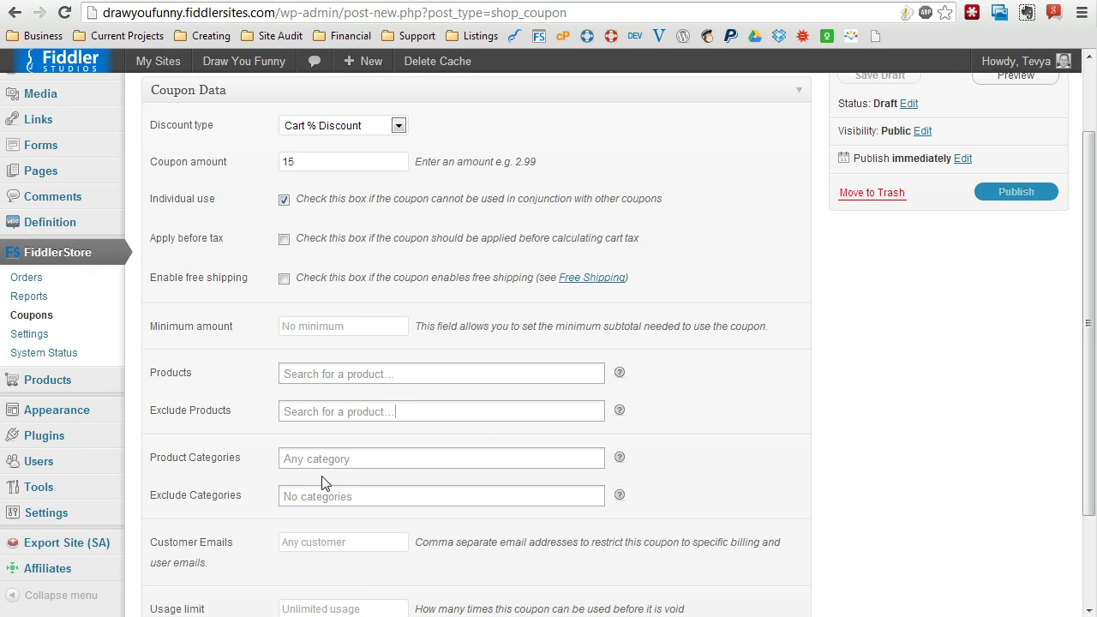
- Examine the coupon's product category, customer email and usage limit restriction fields
click(333, 452)
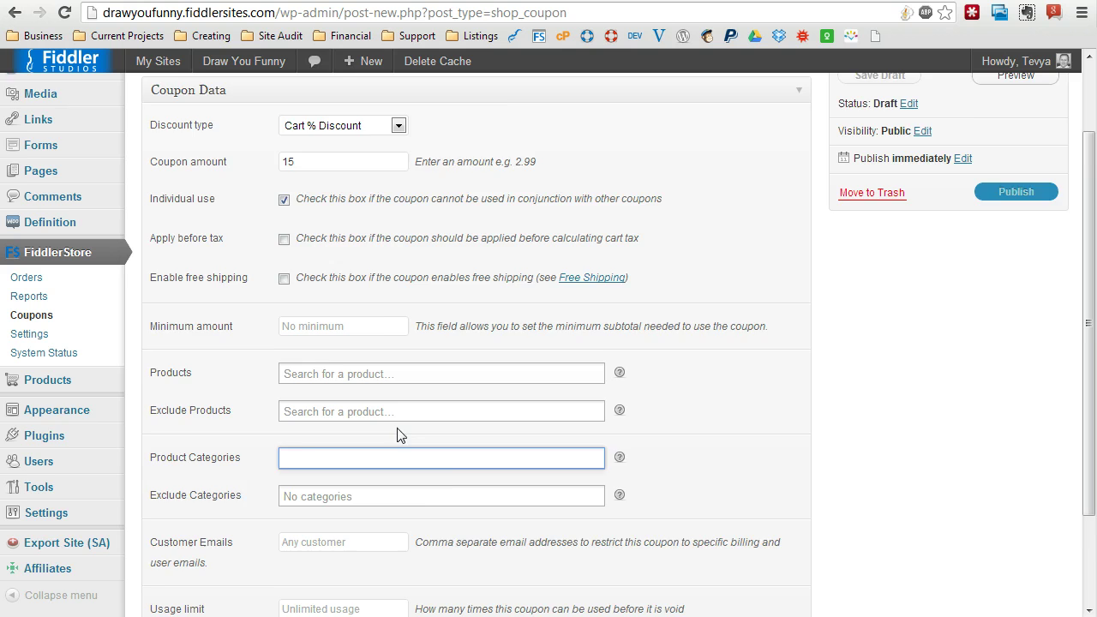
scroll(399, 434, down, 2)
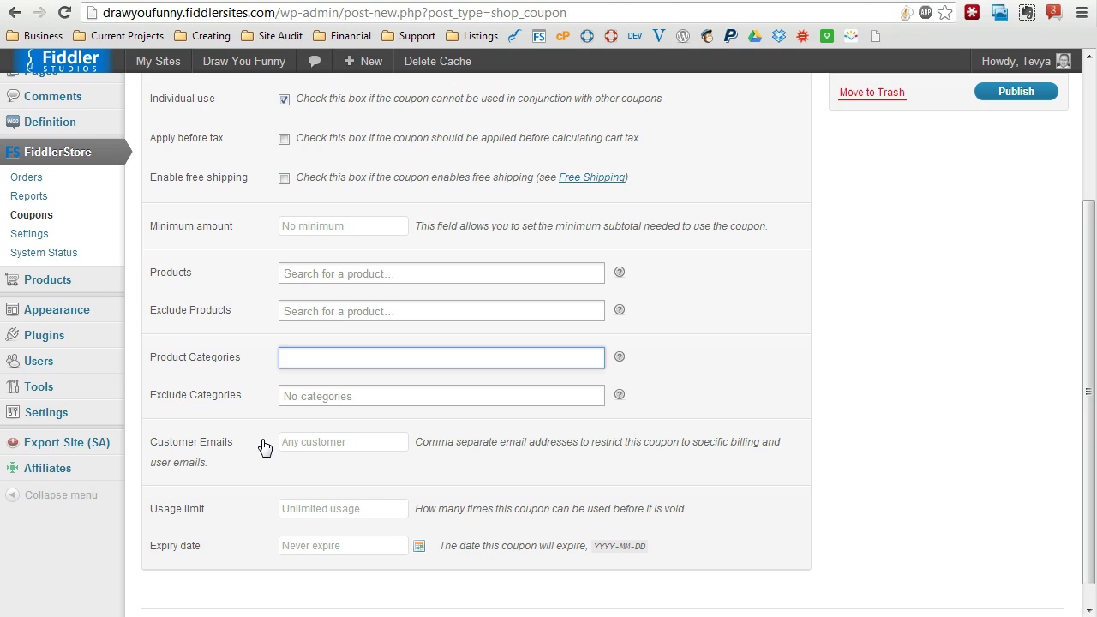
click(337, 446)
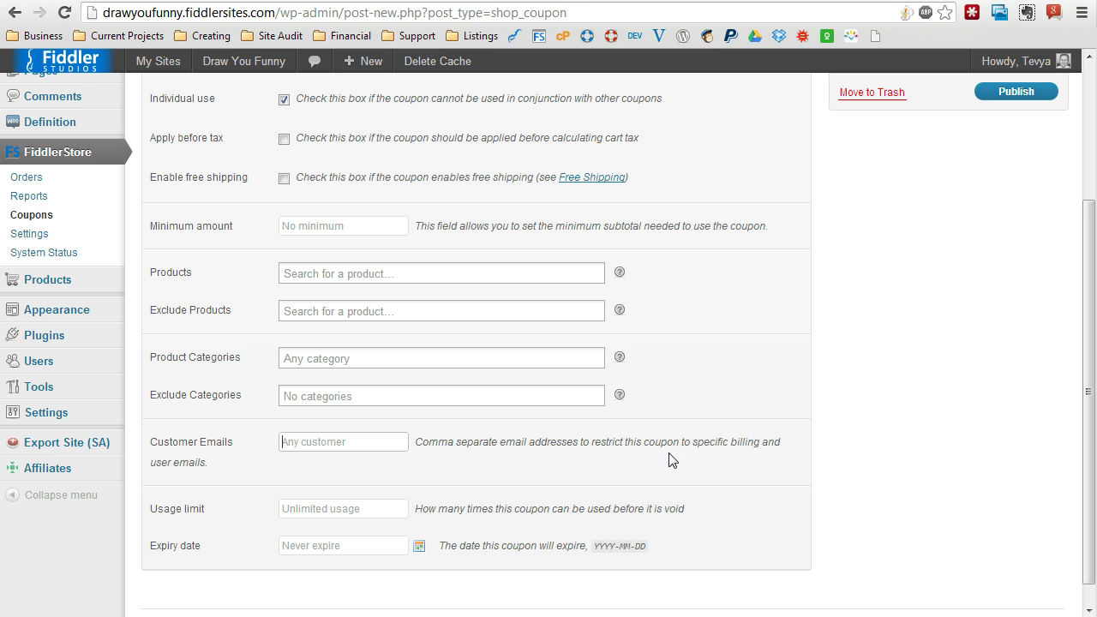
click(314, 511)
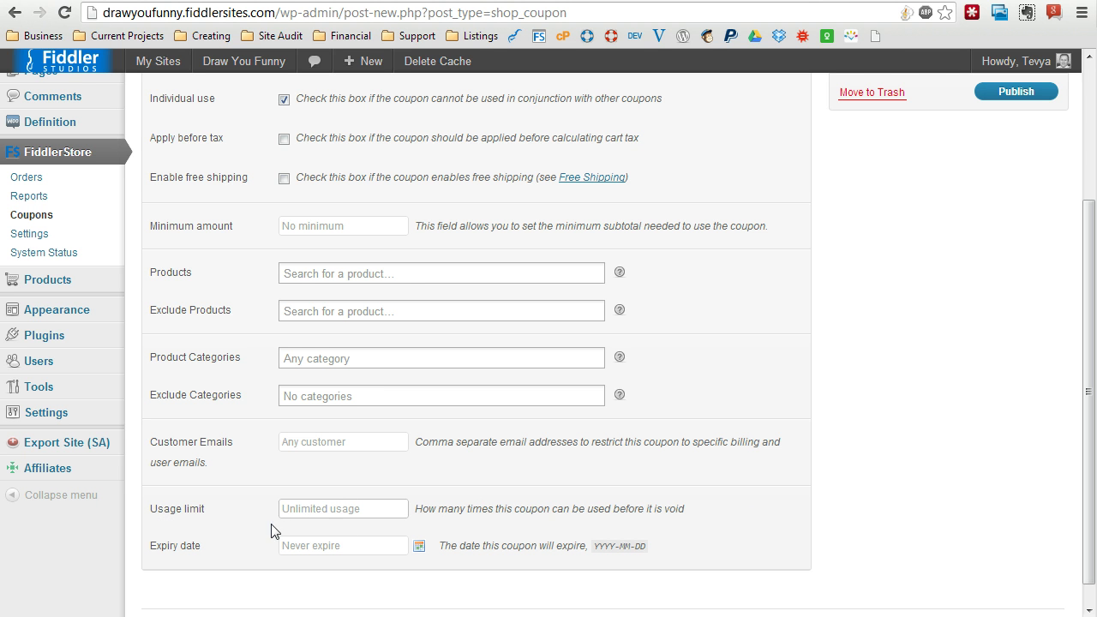
- Set the coupon's expiry date to November 30, 2012, leaving its usage limit blank
click(291, 512)
click(311, 549)
click(420, 546)
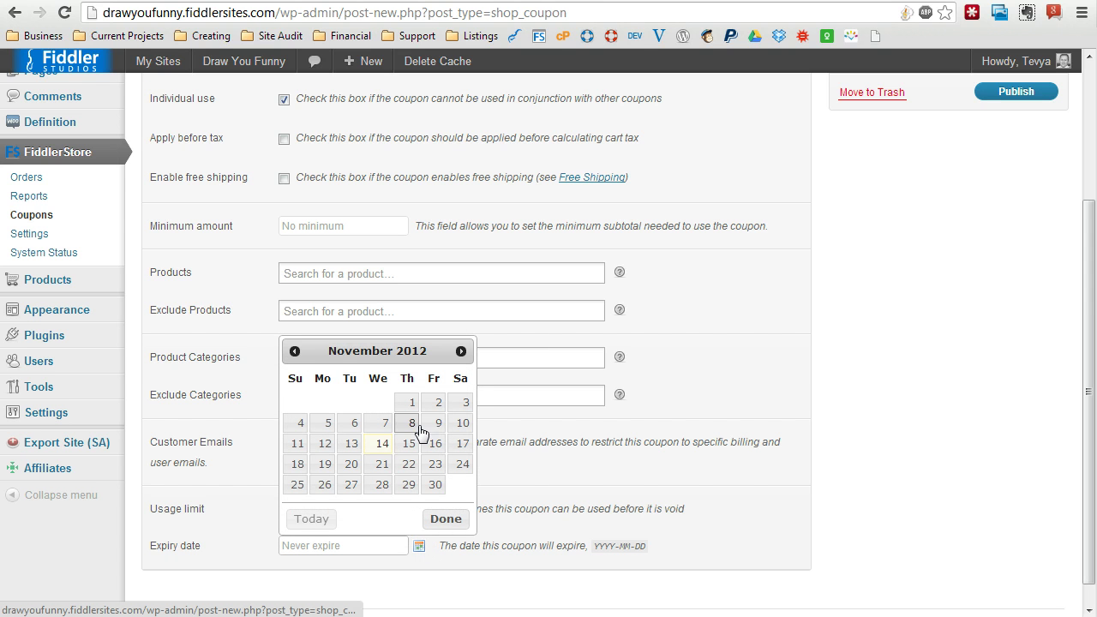
click(435, 485)
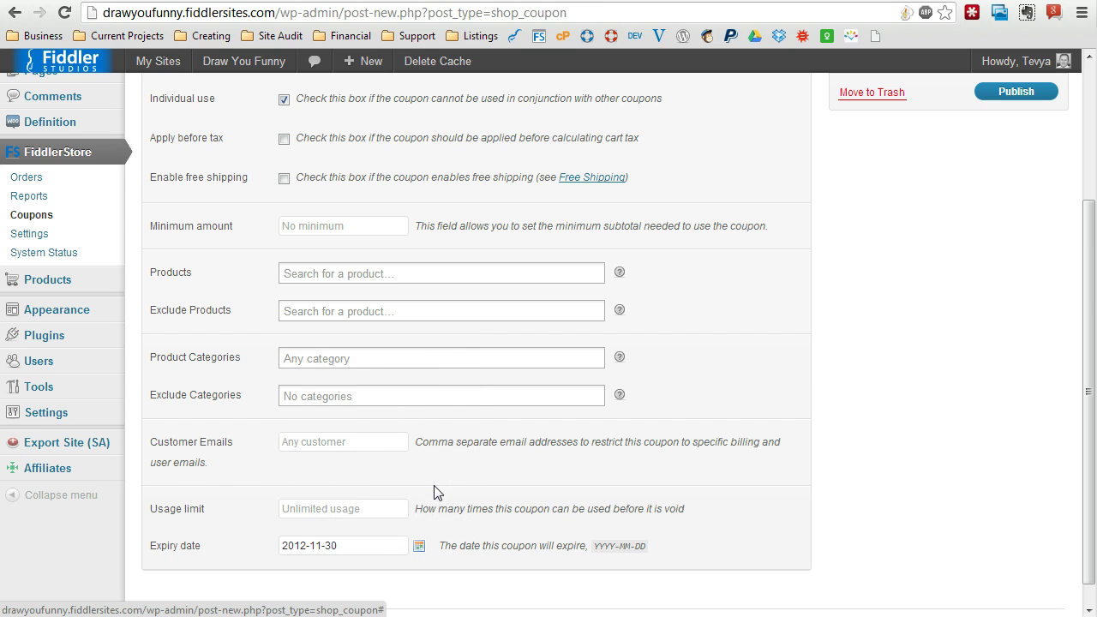
- Leave the new coupon form without saving its changes and return to the coupon list
scroll(197, 502, down, 1)
scroll(480, 498, up, 3)
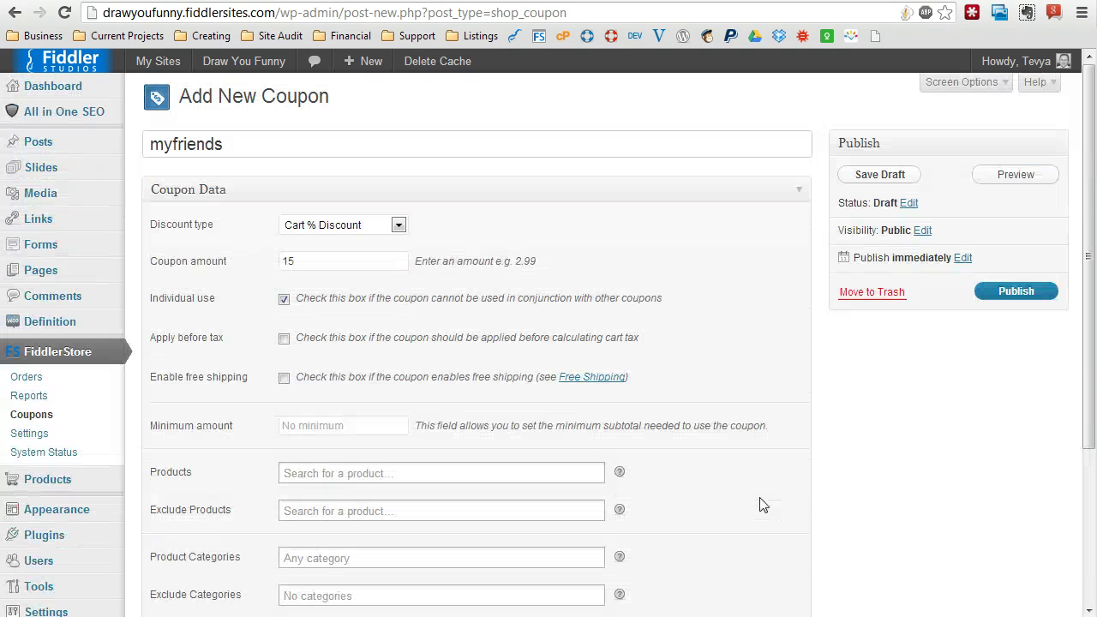
click(1034, 291)
scroll(753, 415, down, 3)
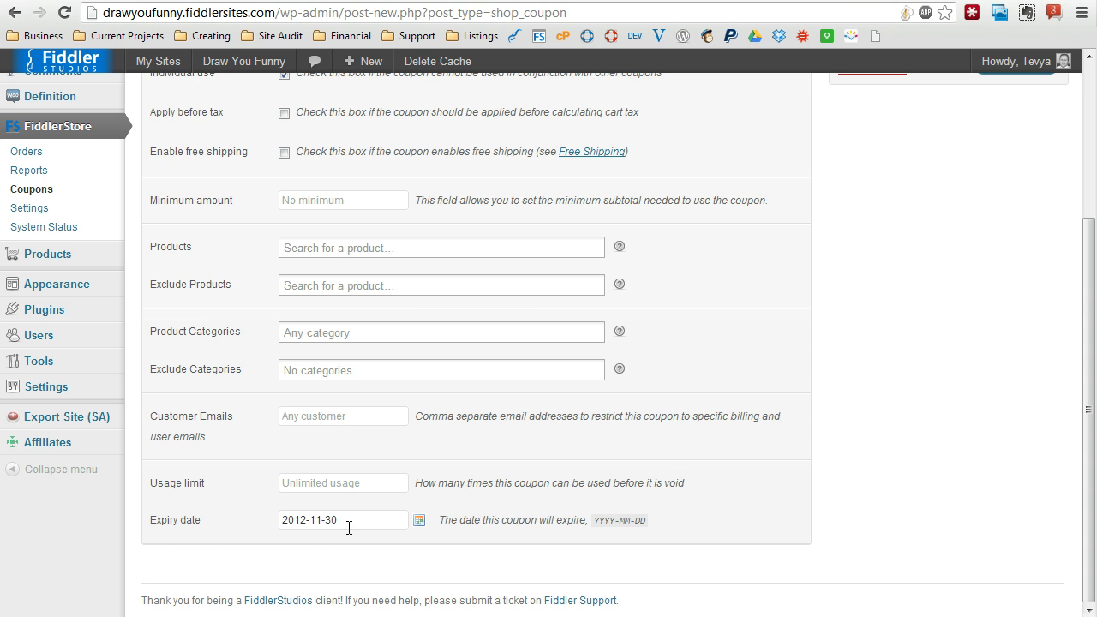
scroll(799, 426, up, 3)
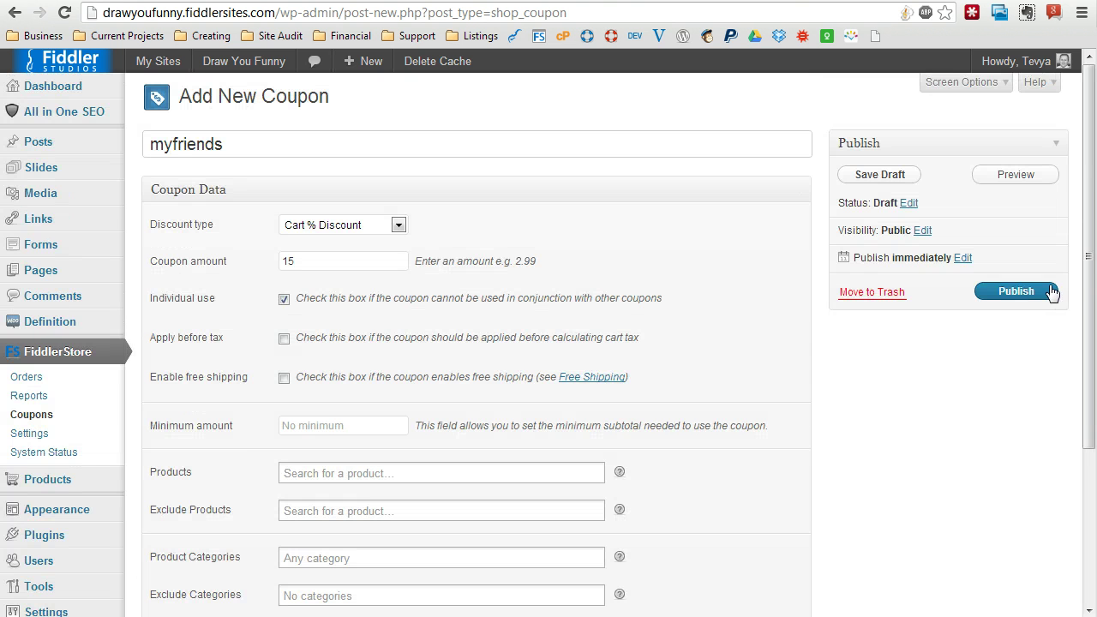
click(18, 418)
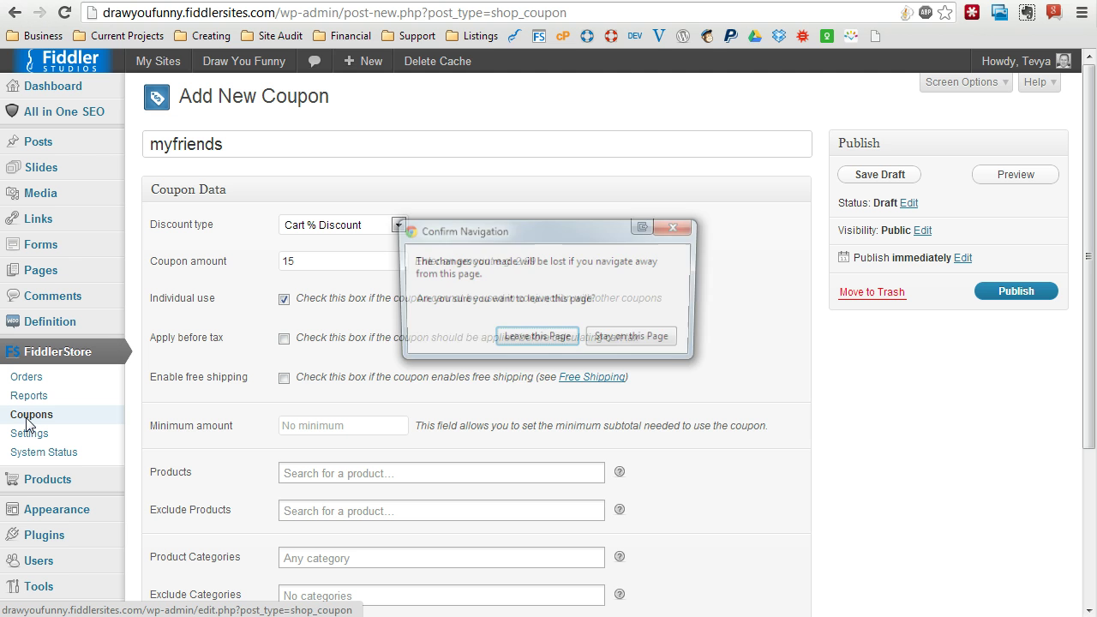
click(539, 339)
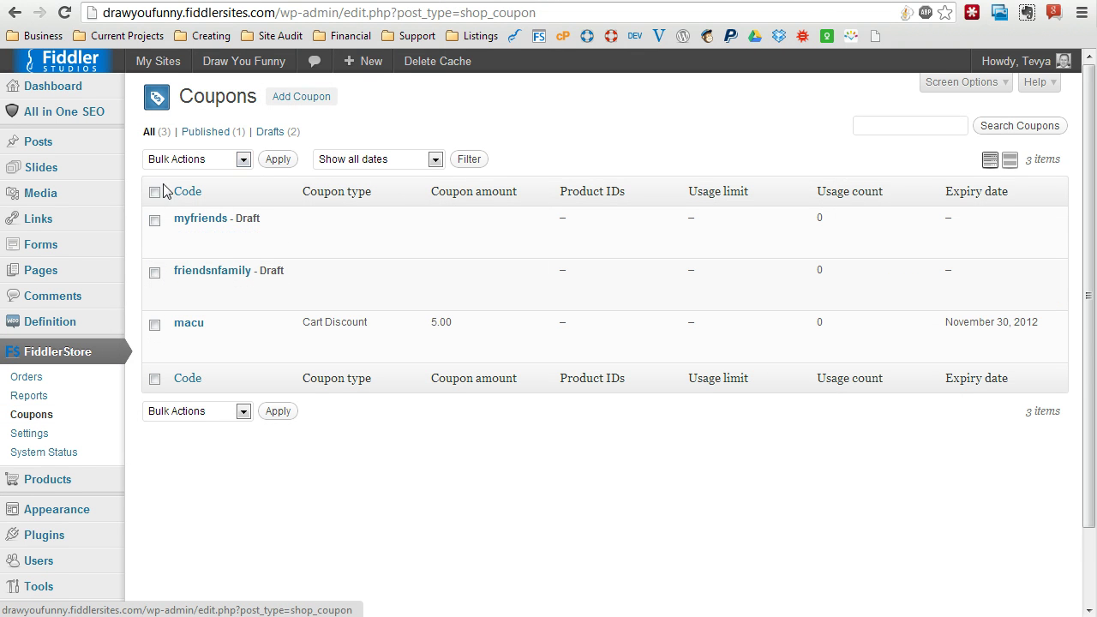
- Select the draft coupons myfriends and friendsnfamily in the coupon list
click(195, 164)
click(182, 177)
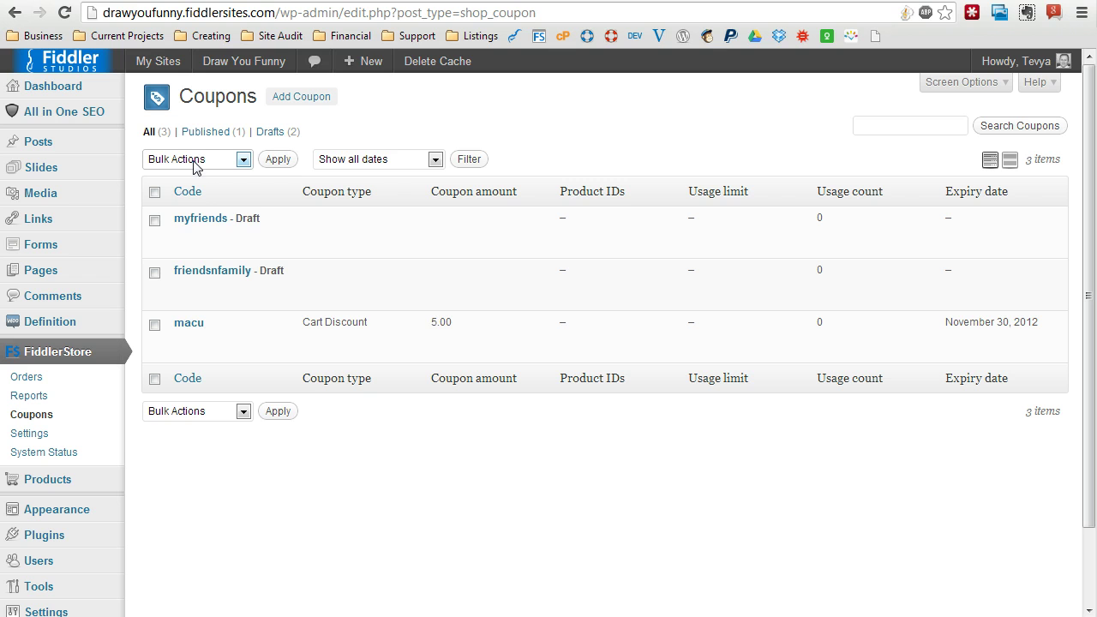
click(155, 221)
click(156, 273)
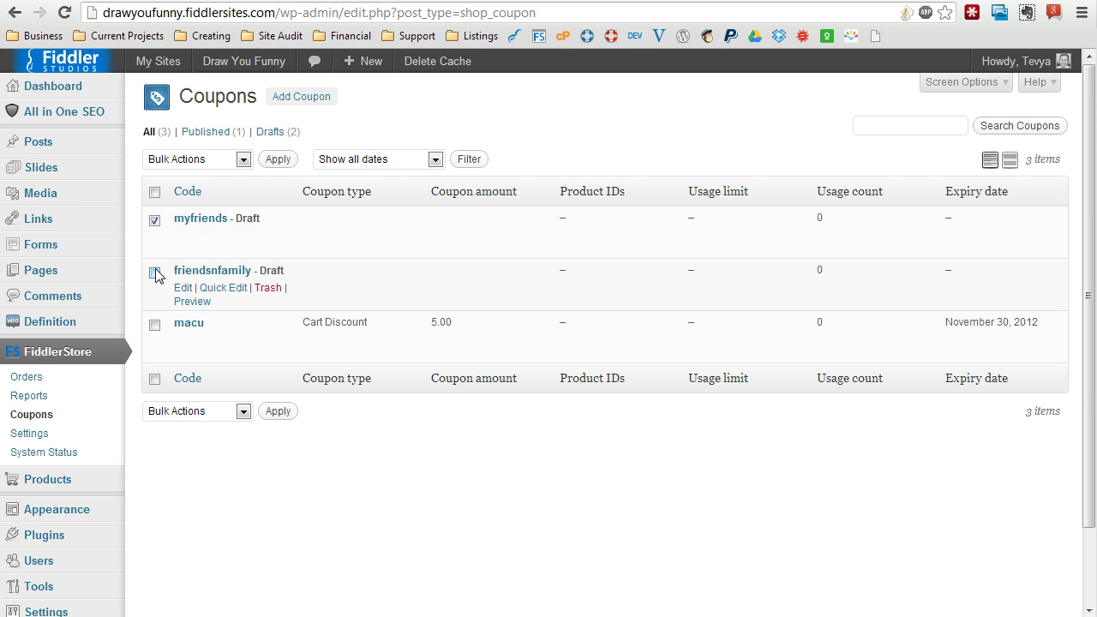
- Open bulk editing for the two selected draft coupons, examine the available status options, and cancel the edit
click(219, 162)
click(176, 190)
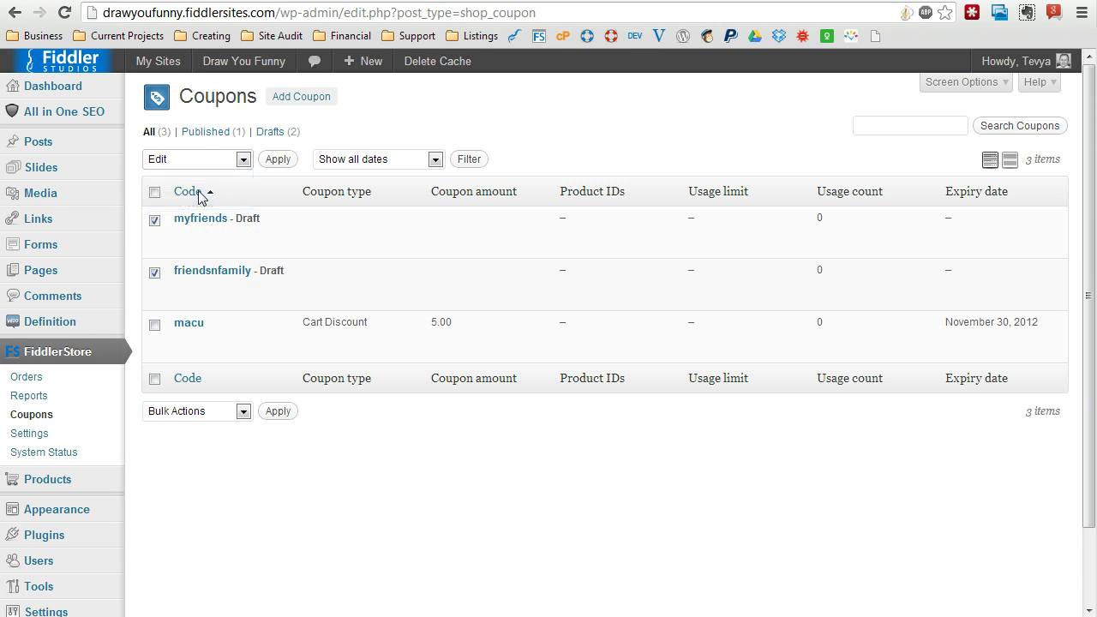
click(283, 166)
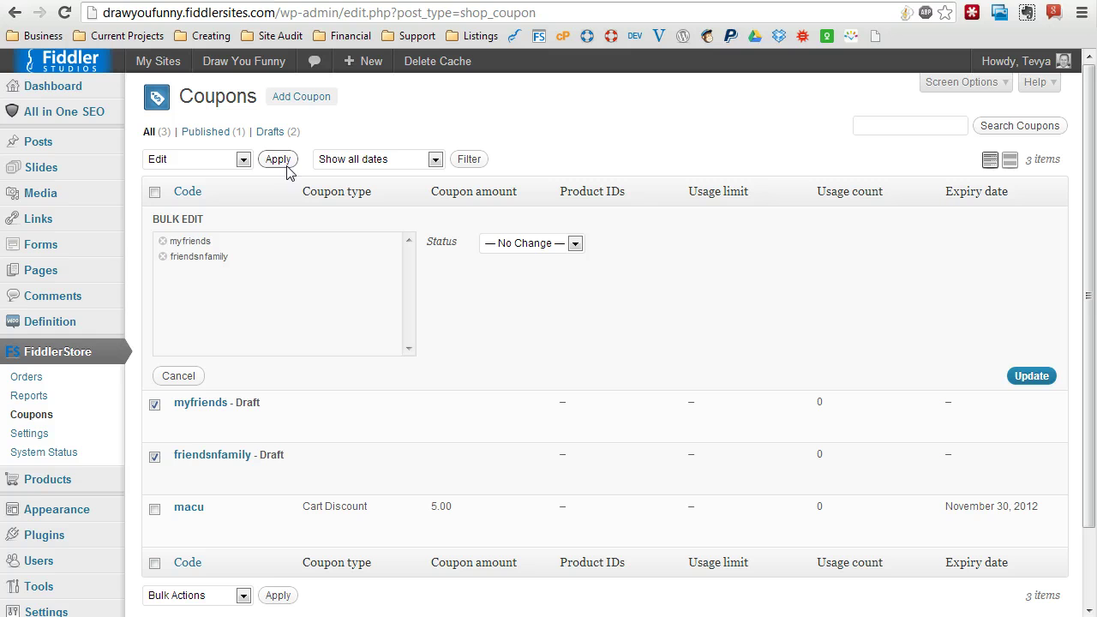
click(566, 246)
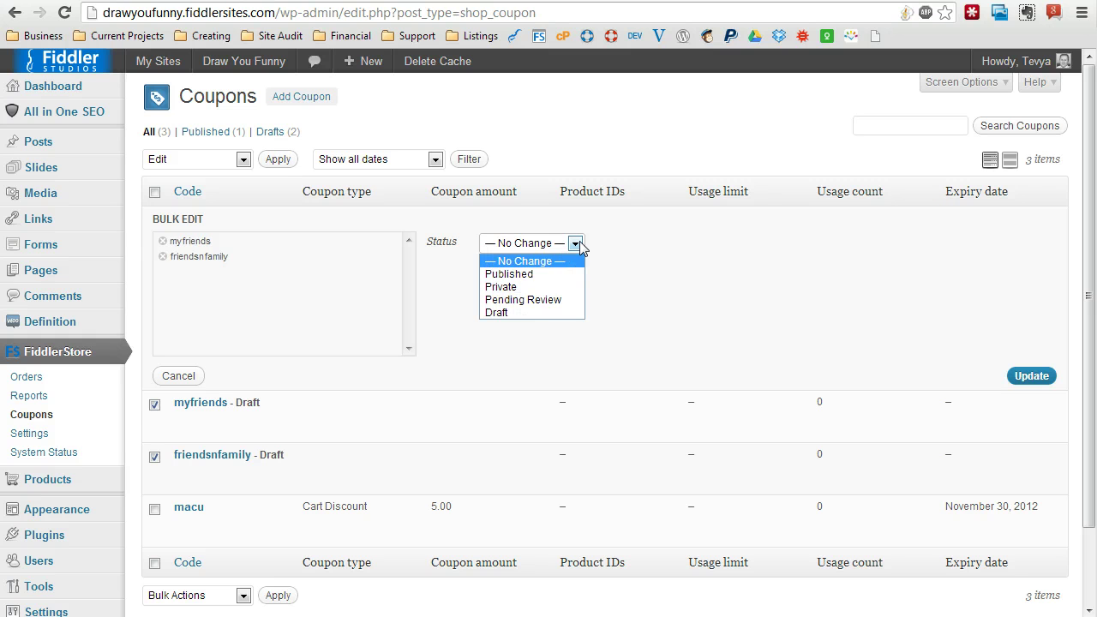
click(581, 248)
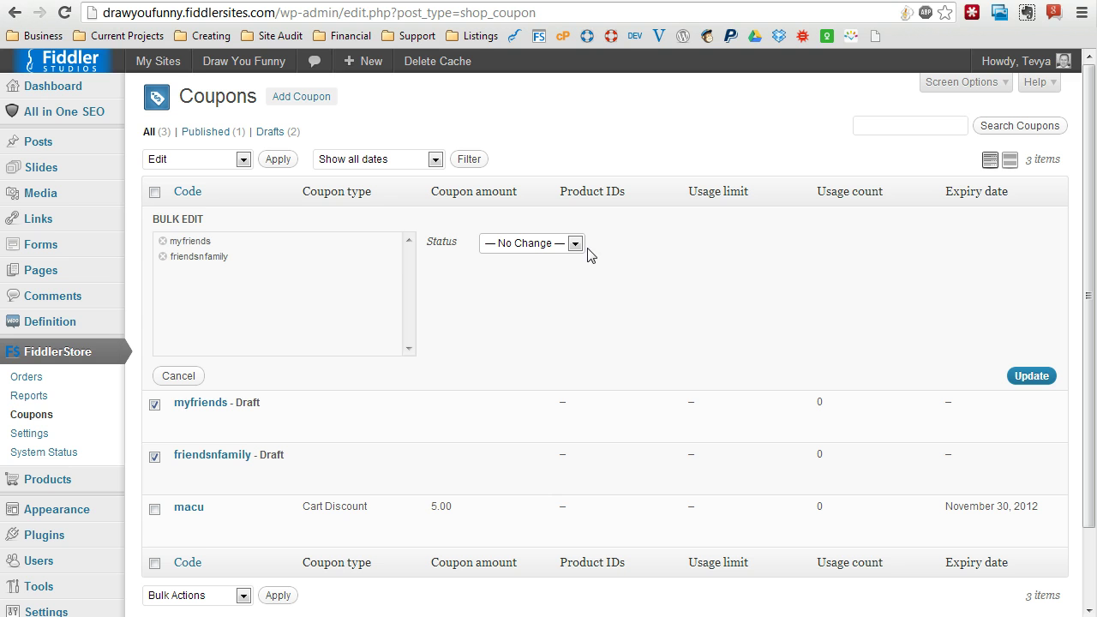
click(176, 378)
- Move the selected myfriends and friendsnfamily draft coupons to the trash
click(211, 163)
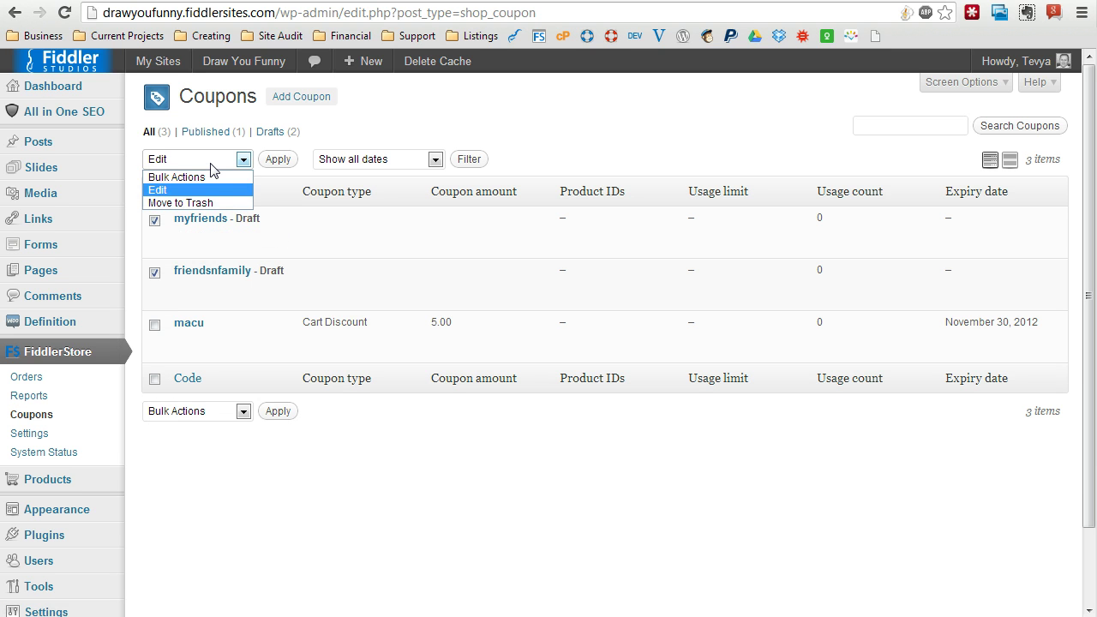
click(202, 202)
click(286, 159)
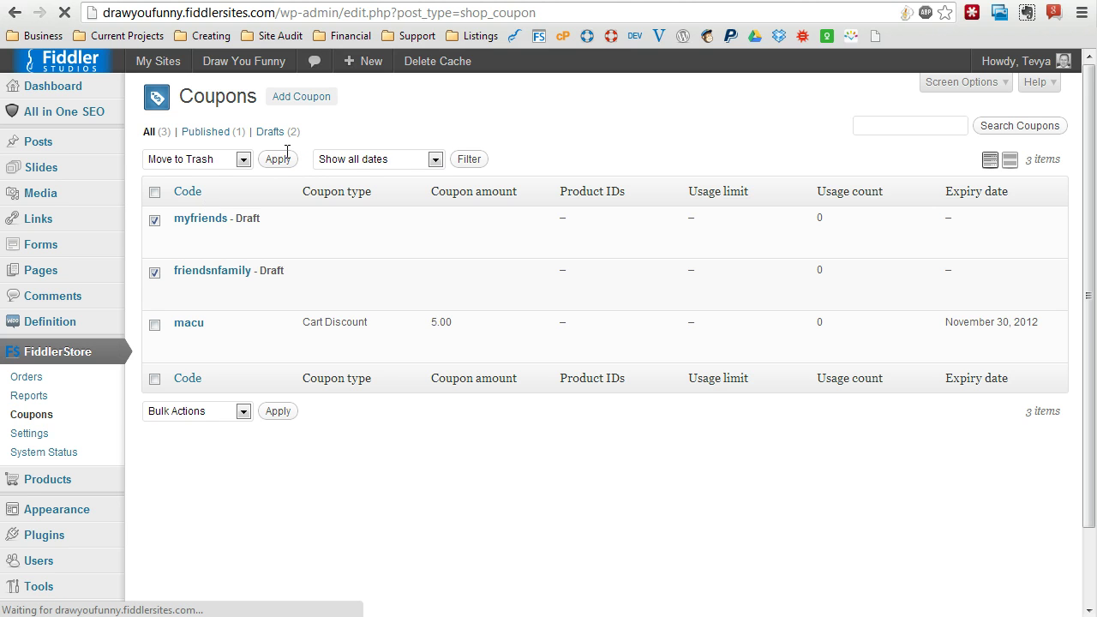